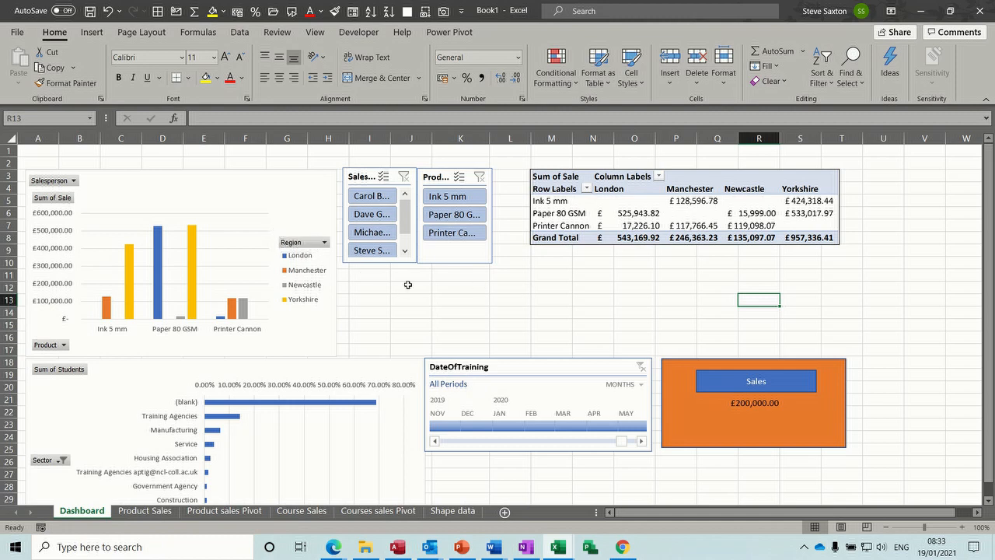
# Filter the dashboard sales by different salespeople and by the Ink 5 mm product, clearing each slicer filter after viewing it.
pyautogui.click(370, 197)
pyautogui.click(371, 214)
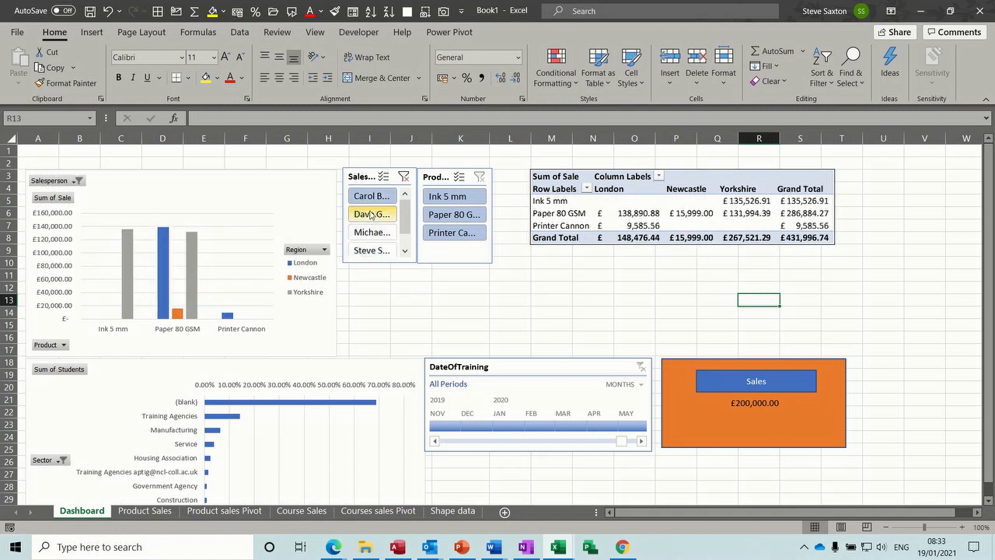
pyautogui.click(367, 234)
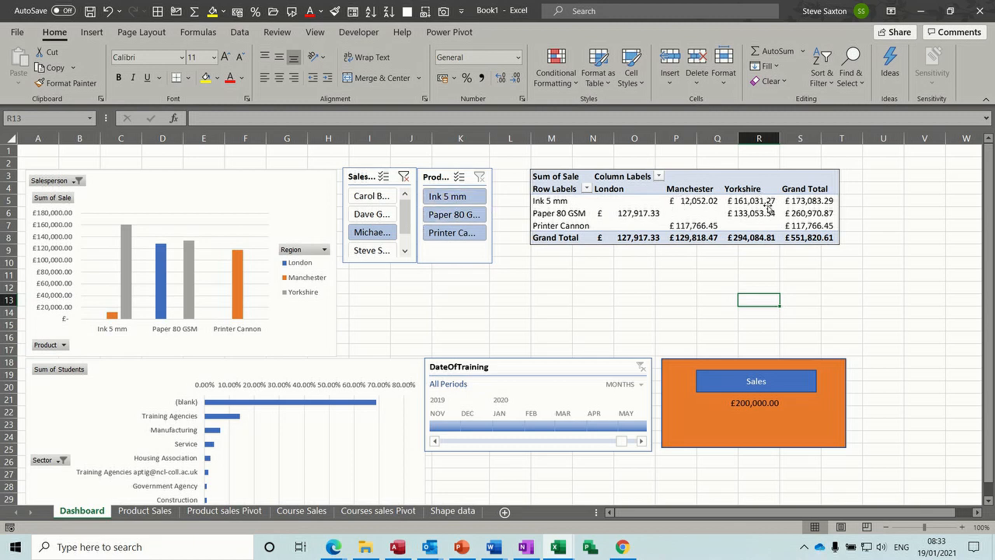
pyautogui.moveTo(711, 179)
pyautogui.mouseDown()
pyautogui.moveTo(708, 225)
pyautogui.moveTo(710, 176)
pyautogui.mouseUp()
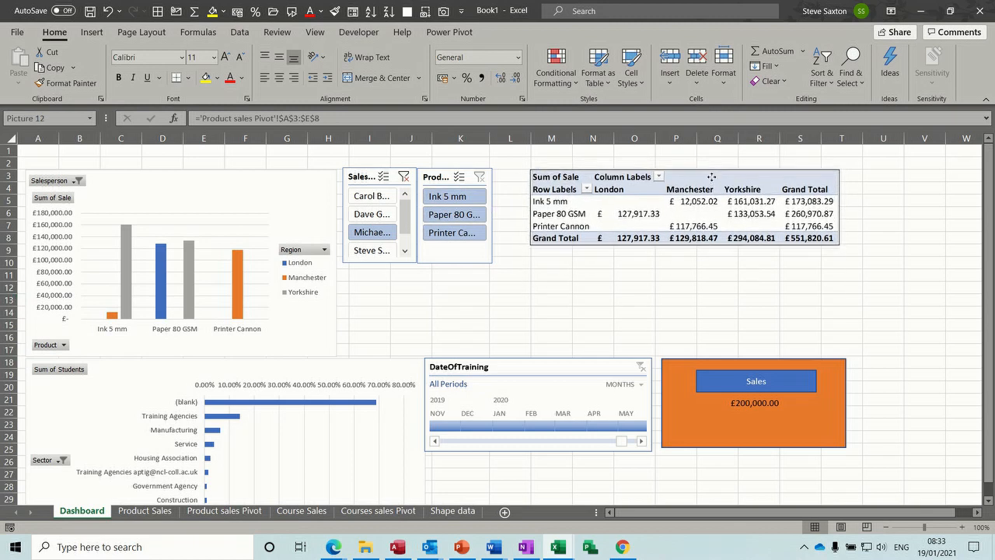
pyautogui.click(404, 178)
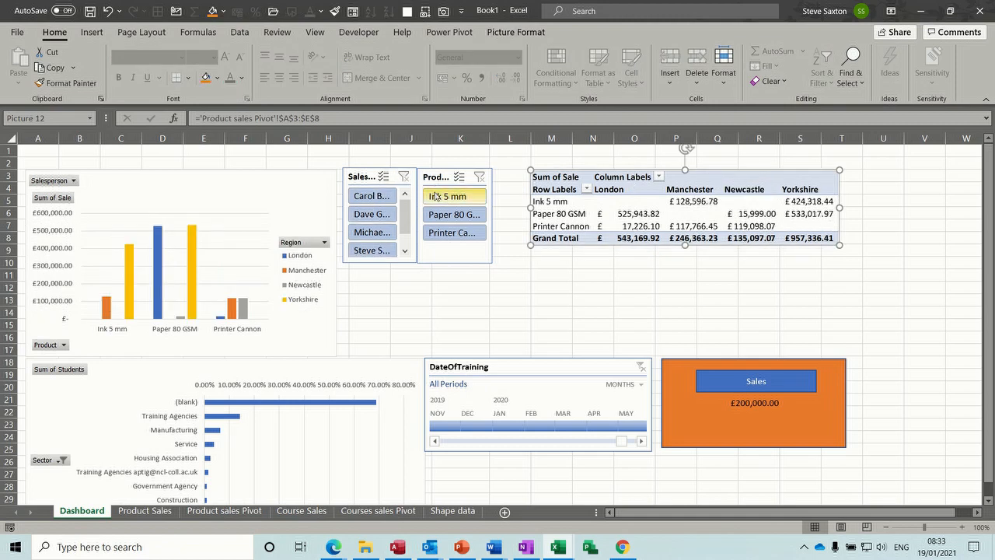
pyautogui.click(451, 199)
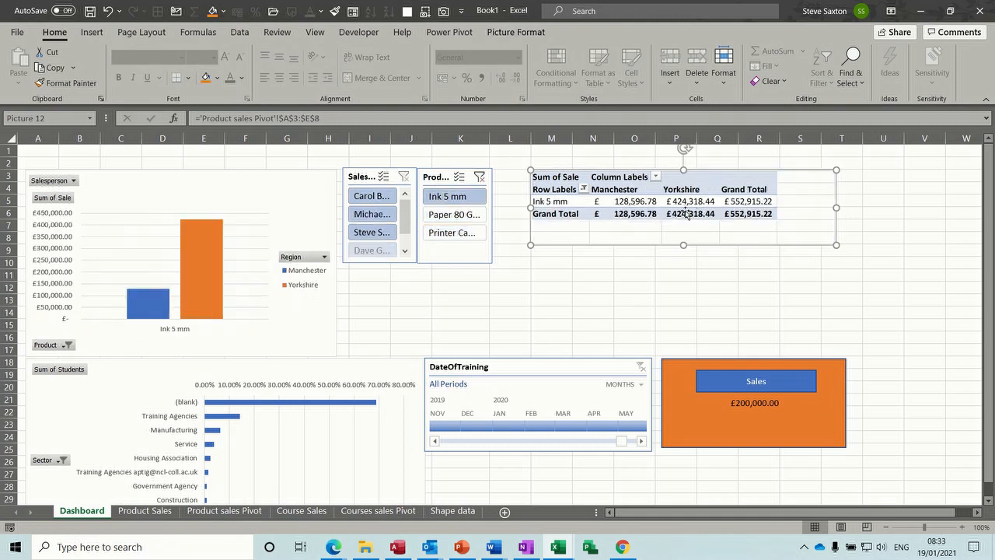
pyautogui.click(479, 177)
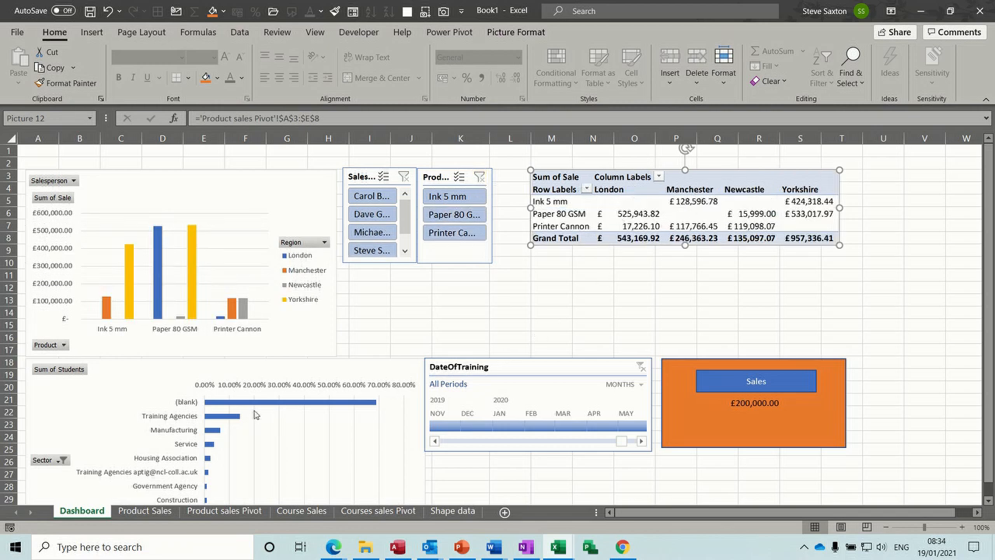
# Filter the training data with the DateOfTraining timeline to the period Nov 2019 - Feb 2020.
pyautogui.click(480, 428)
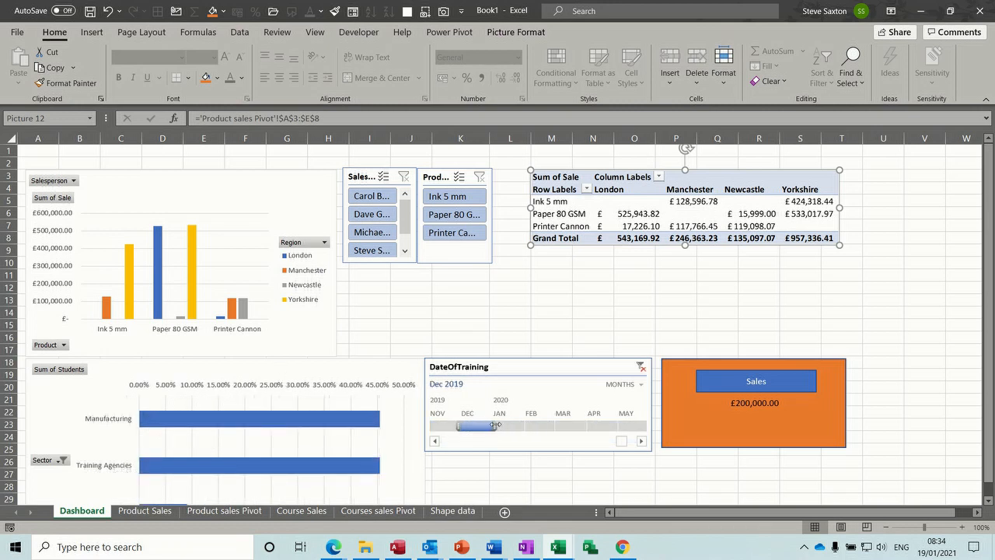
pyautogui.moveTo(496, 425); pyautogui.dragTo(556, 425)
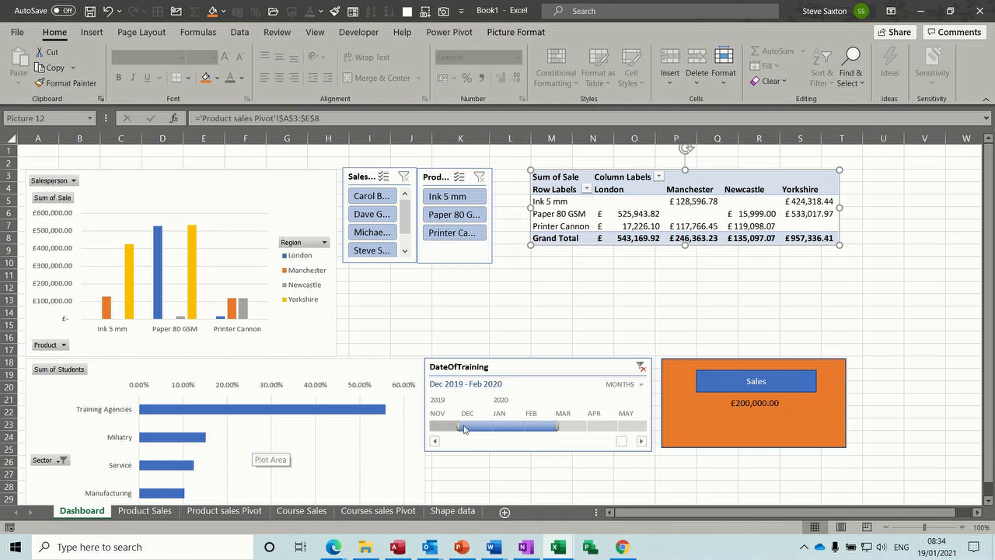
pyautogui.moveTo(443, 424); pyautogui.dragTo(431, 424)
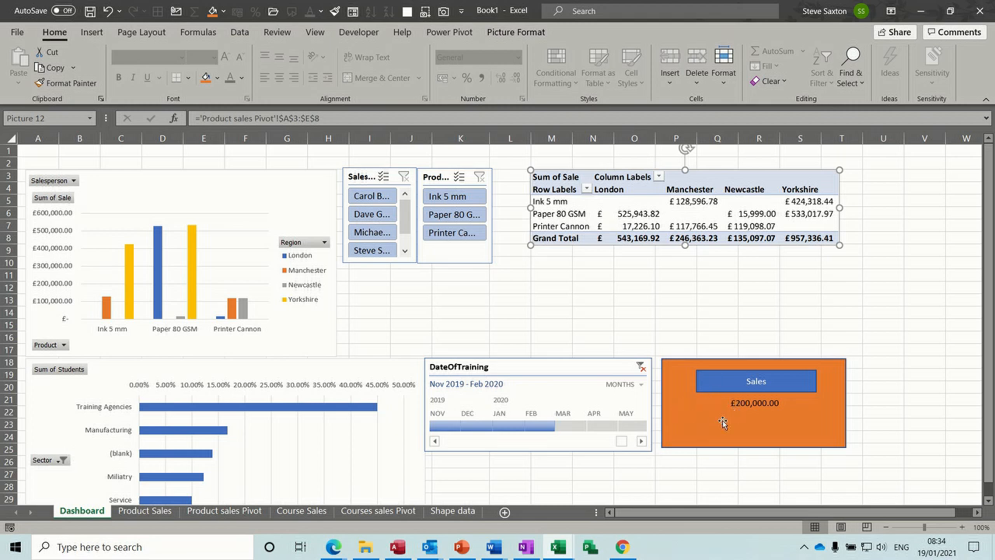
# Move the orange Sales shape group up on the dashboard and back to its place beside the timeline.
pyautogui.moveTo(715, 424); pyautogui.dragTo(714, 345)
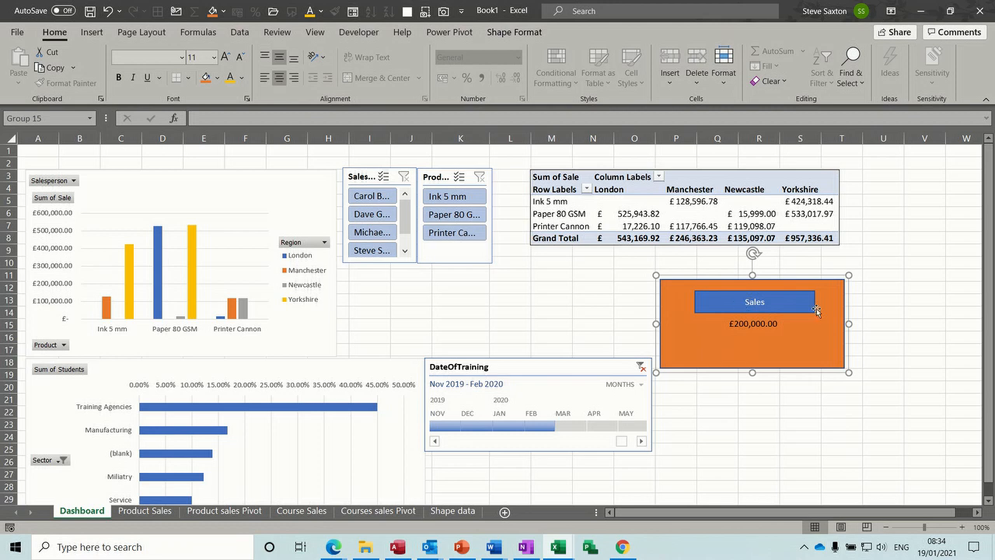
pyautogui.moveTo(802, 350); pyautogui.dragTo(802, 421)
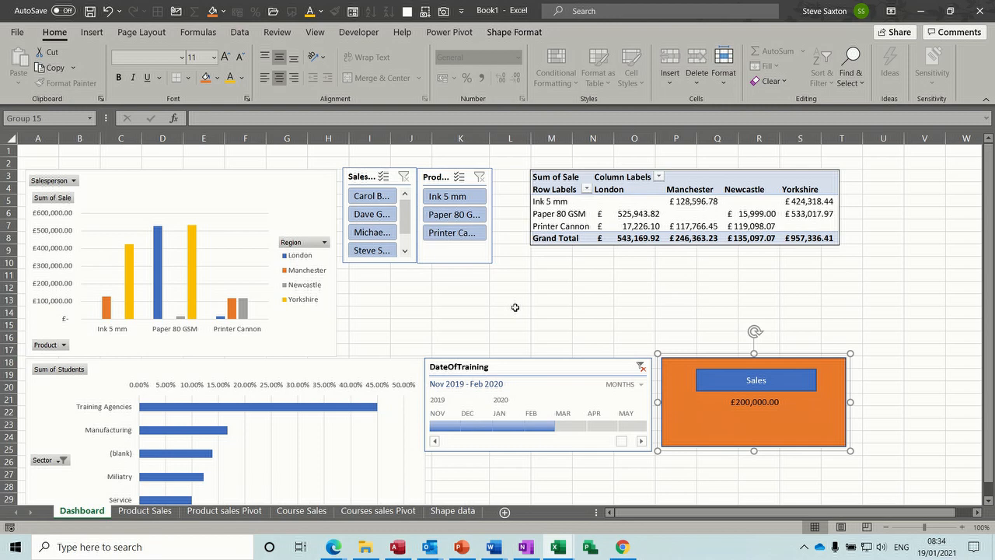
# Add a blank worksheet after the Dashboard and create a PivotTable from the Product Sales data on another new worksheet.
pyautogui.click(504, 512)
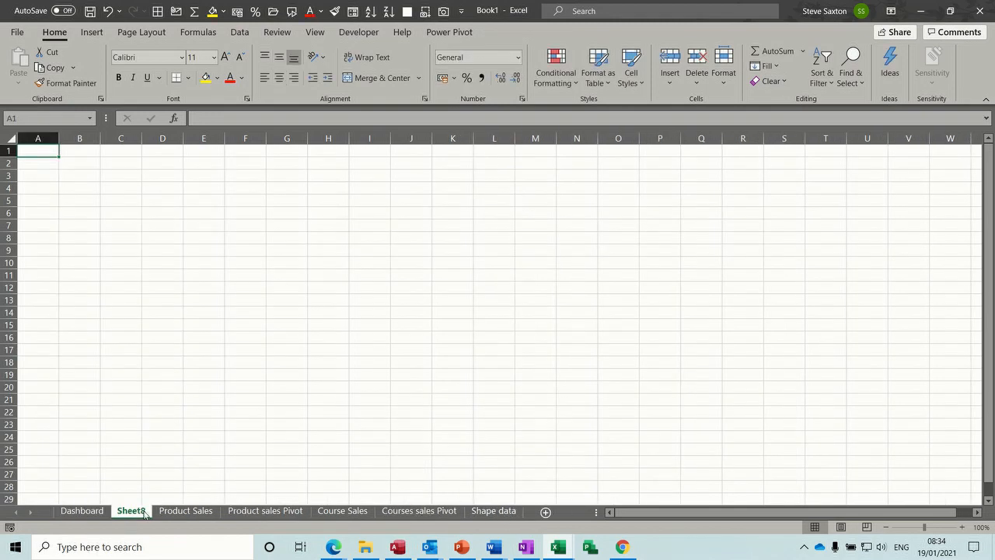
pyautogui.click(186, 510)
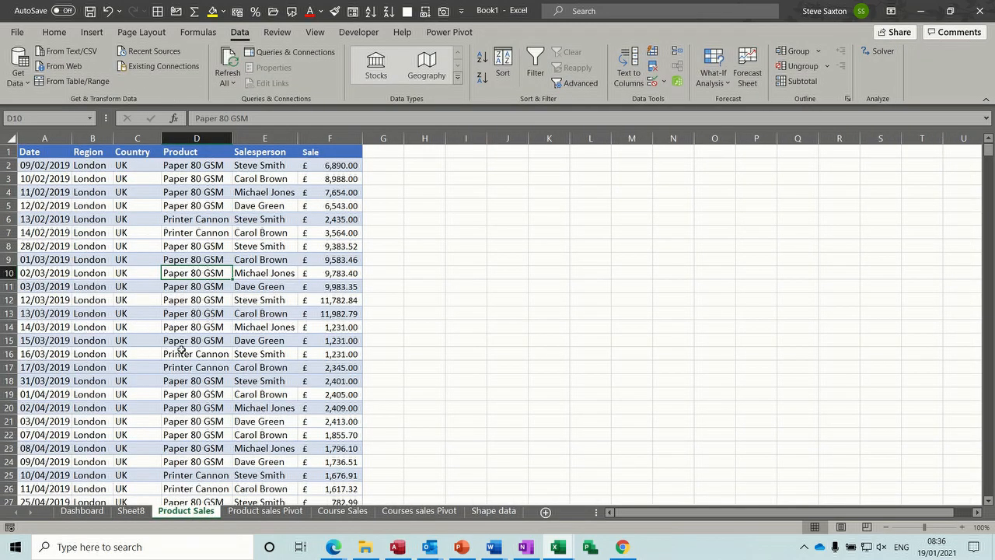
pyautogui.click(81, 245)
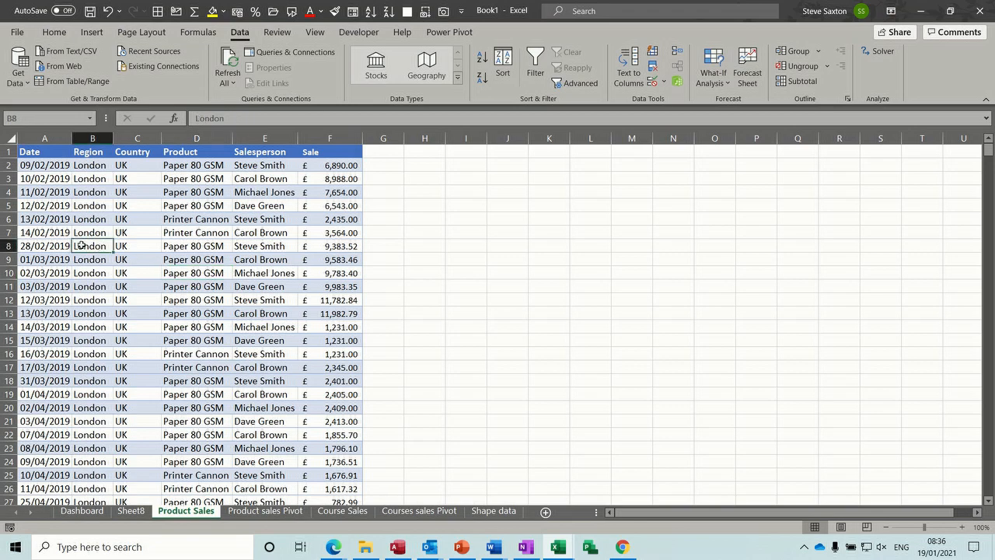
pyautogui.click(92, 32)
pyautogui.click(37, 61)
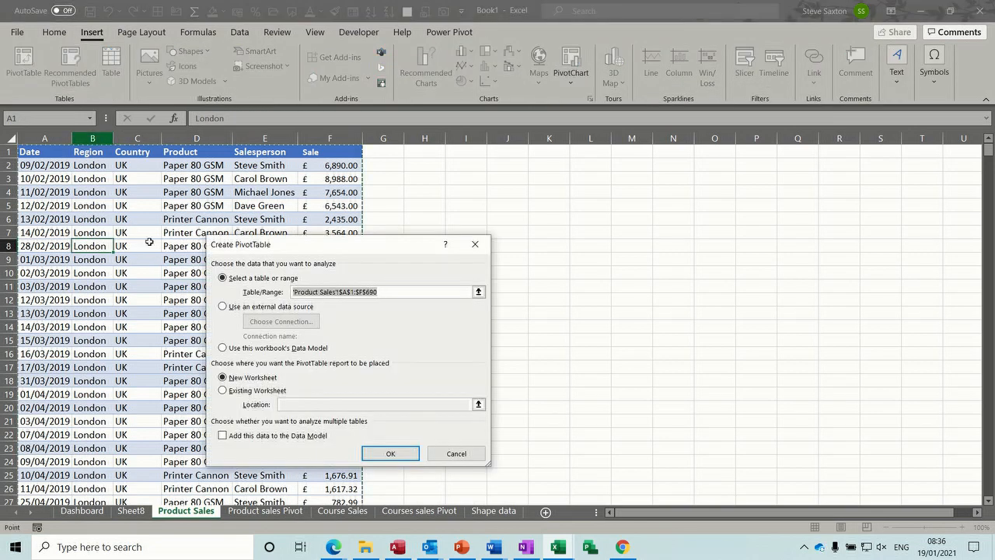
pyautogui.click(381, 453)
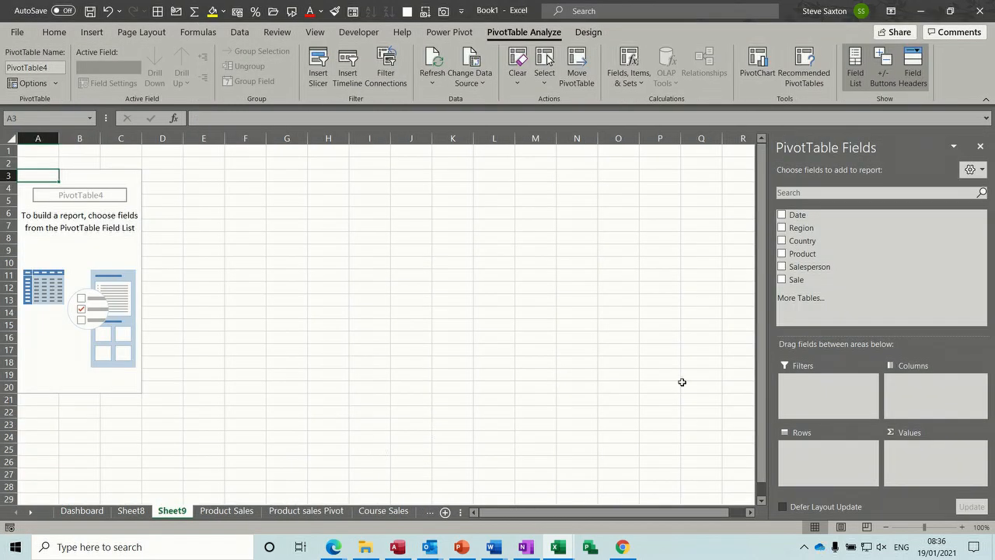
# Lay out the PivotTable with Sale as values, Product as rows and Salesperson as the report filter.
pyautogui.moveTo(821, 280); pyautogui.dragTo(922, 454)
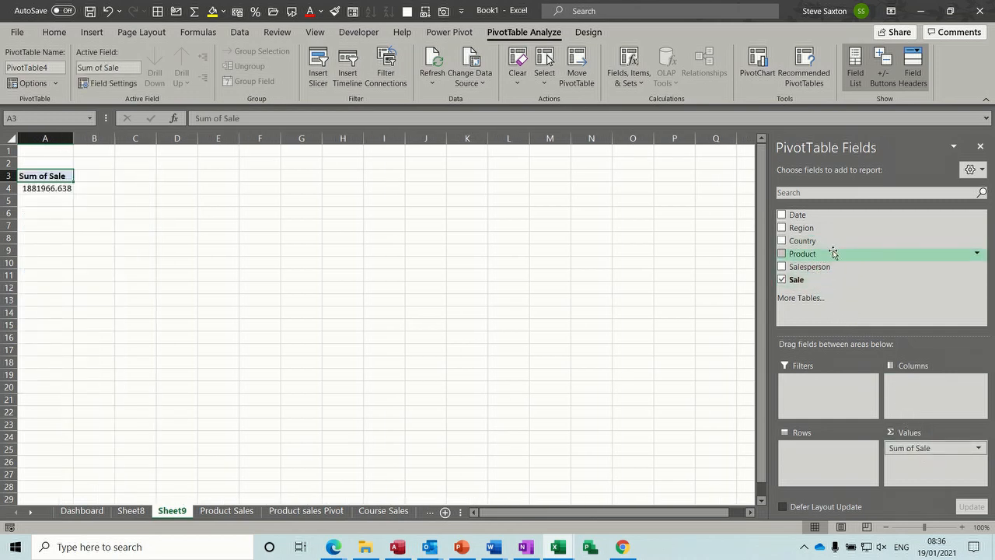
pyautogui.moveTo(832, 253); pyautogui.dragTo(812, 454)
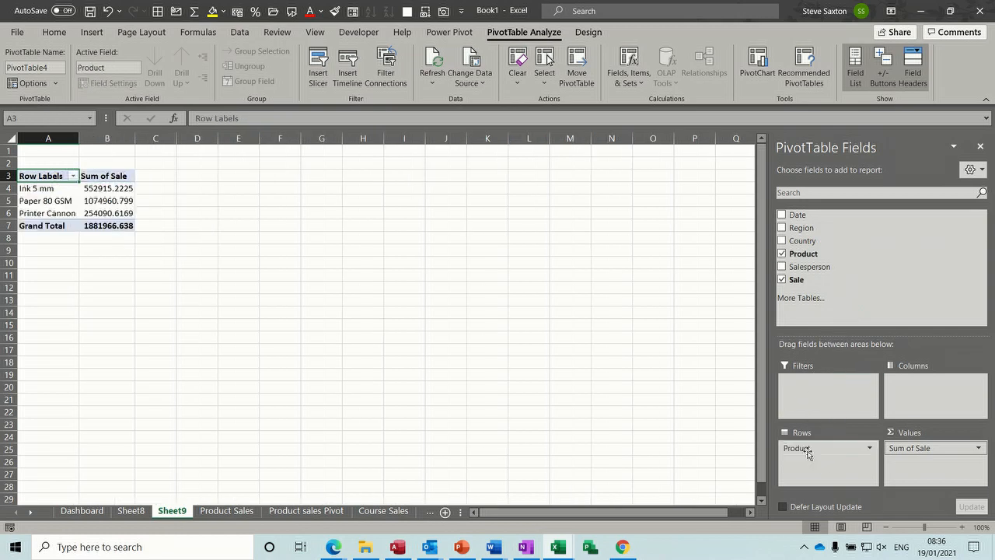
pyautogui.moveTo(816, 272); pyautogui.dragTo(812, 385)
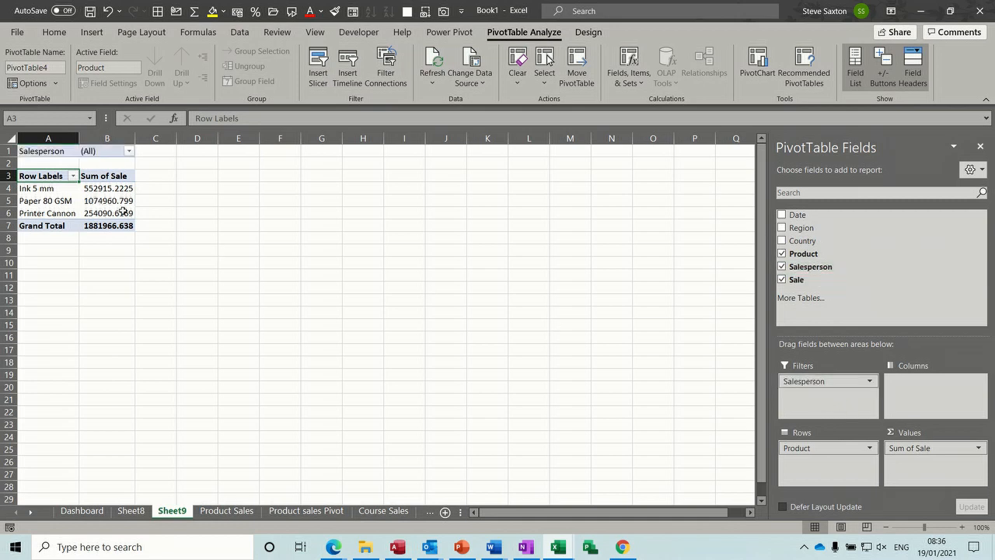
pyautogui.click(84, 511)
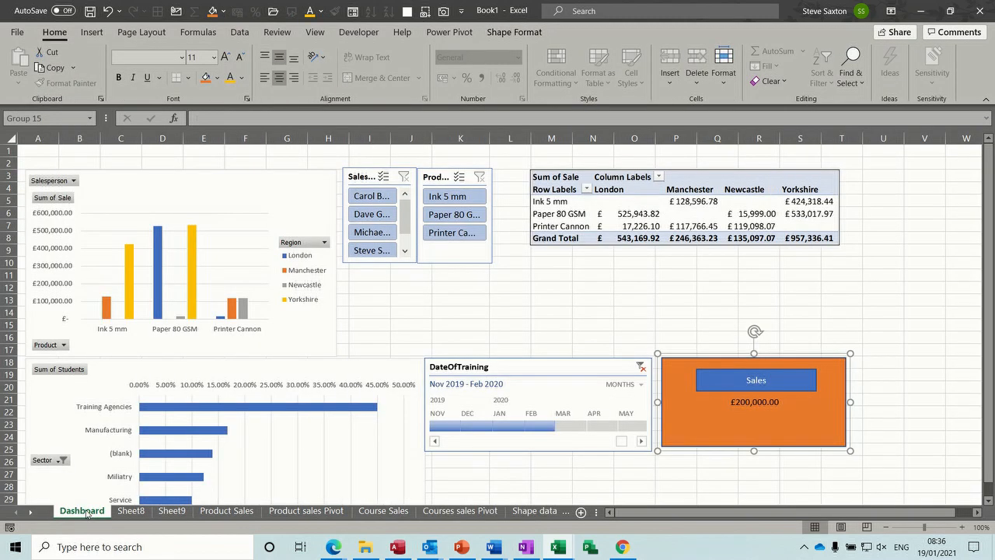
pyautogui.click(130, 511)
pyautogui.click(169, 511)
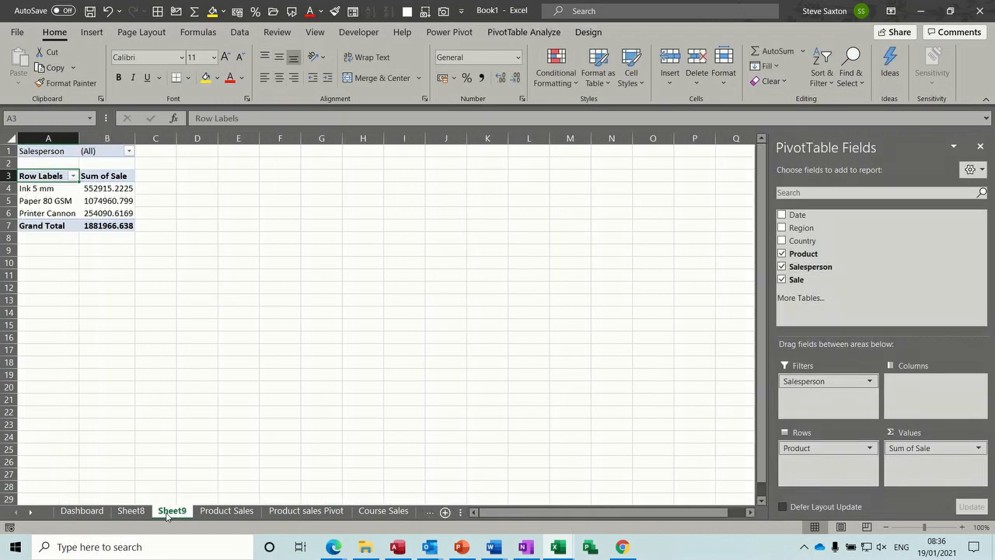
# Format the Sum of Sale values in the PivotTable as Accounting with 2 decimal places and the £ symbol.
pyautogui.click(108, 209)
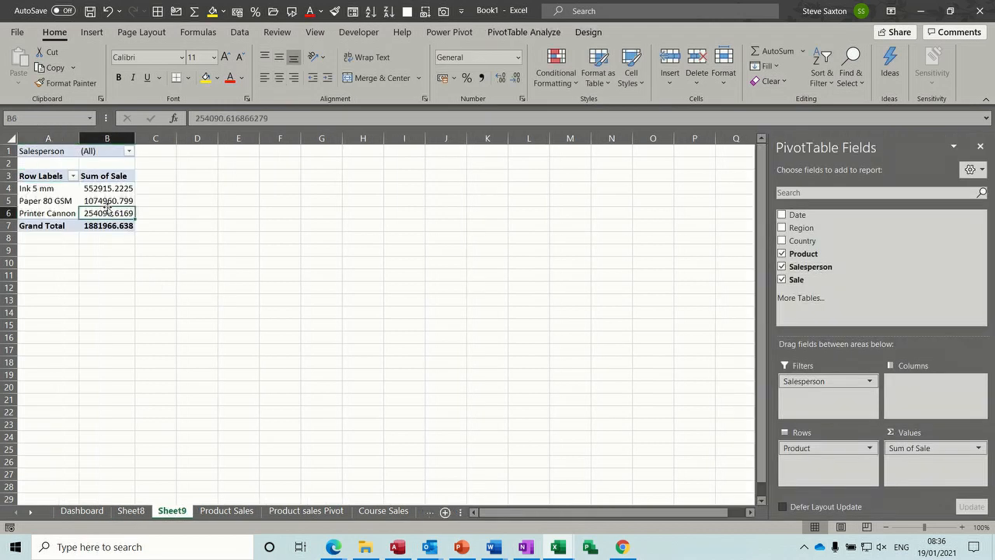
pyautogui.click(904, 447)
pyautogui.click(932, 433)
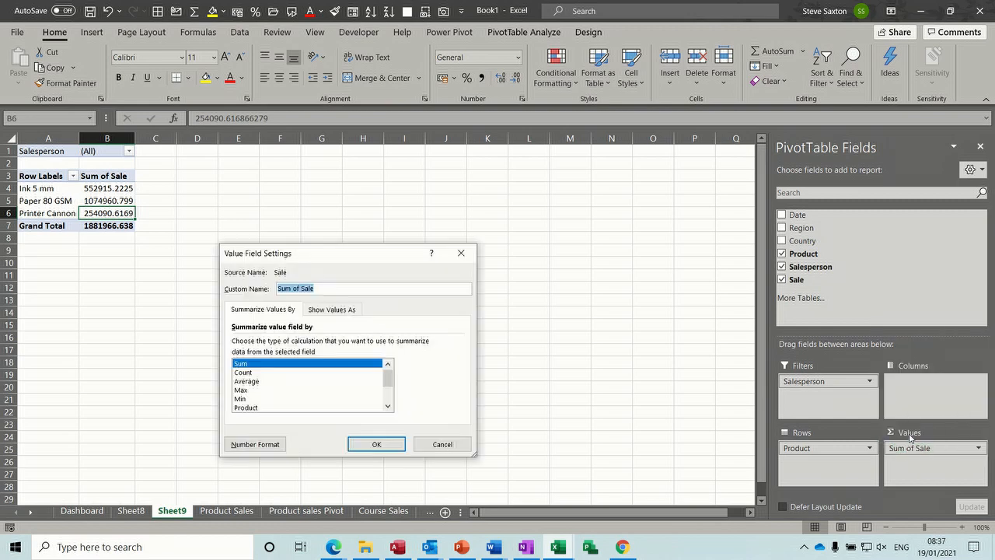
pyautogui.click(254, 444)
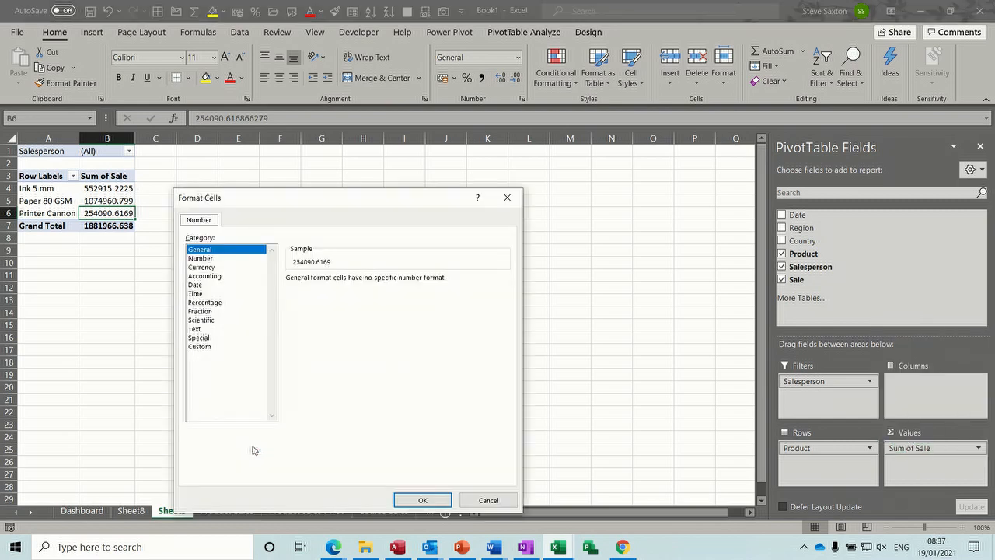
pyautogui.click(221, 276)
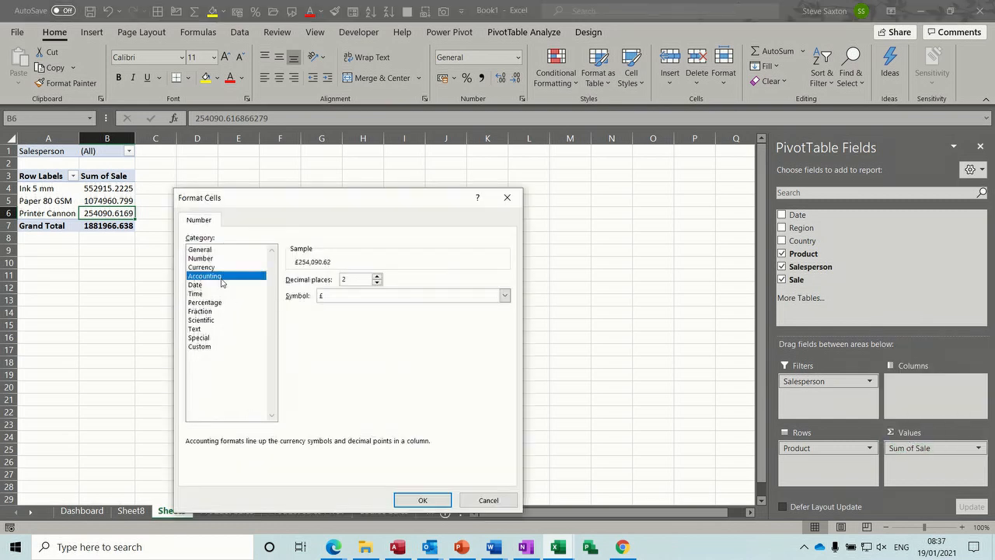
pyautogui.click(429, 501)
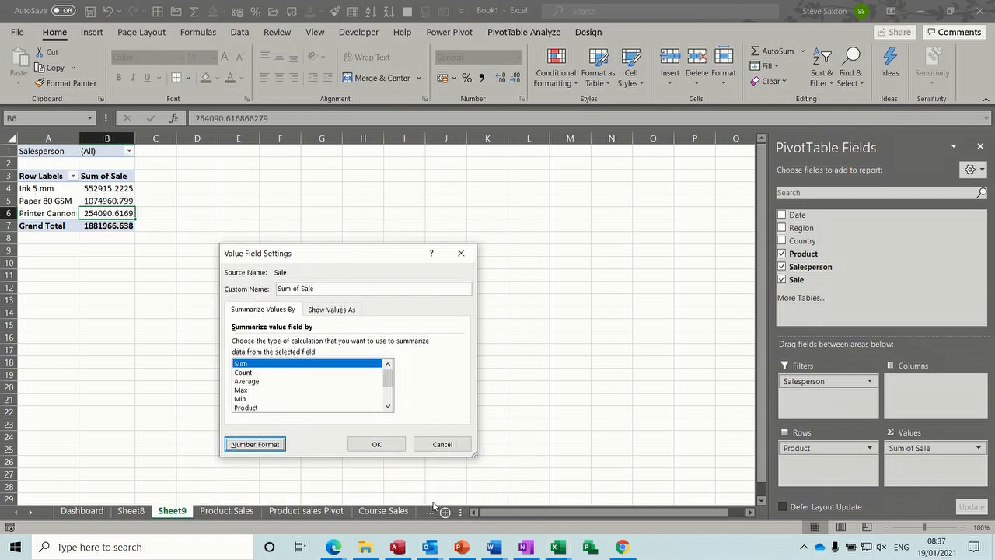
pyautogui.click(376, 443)
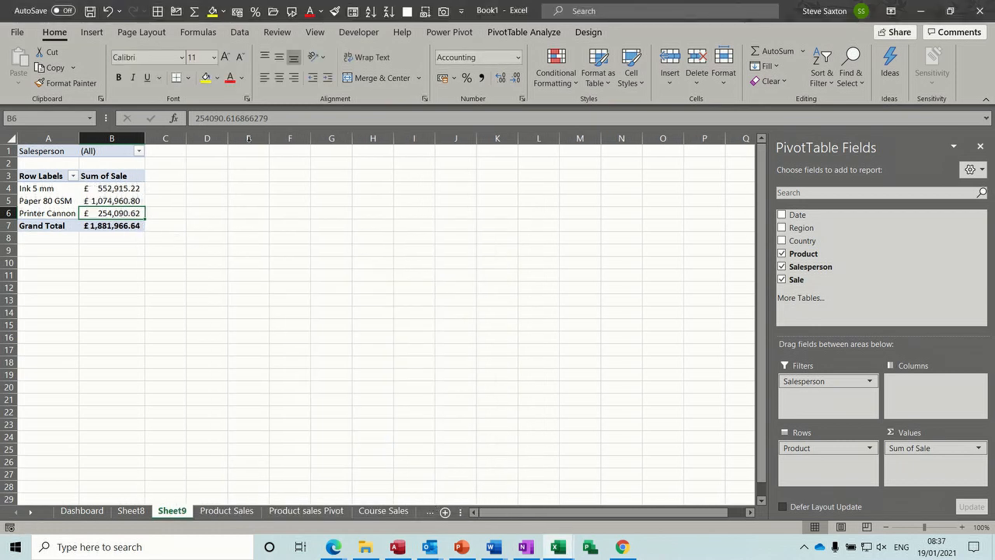
# Insert a column PivotChart based on the product sales PivotTable and shift it slightly closer to the table.
pyautogui.click(505, 33)
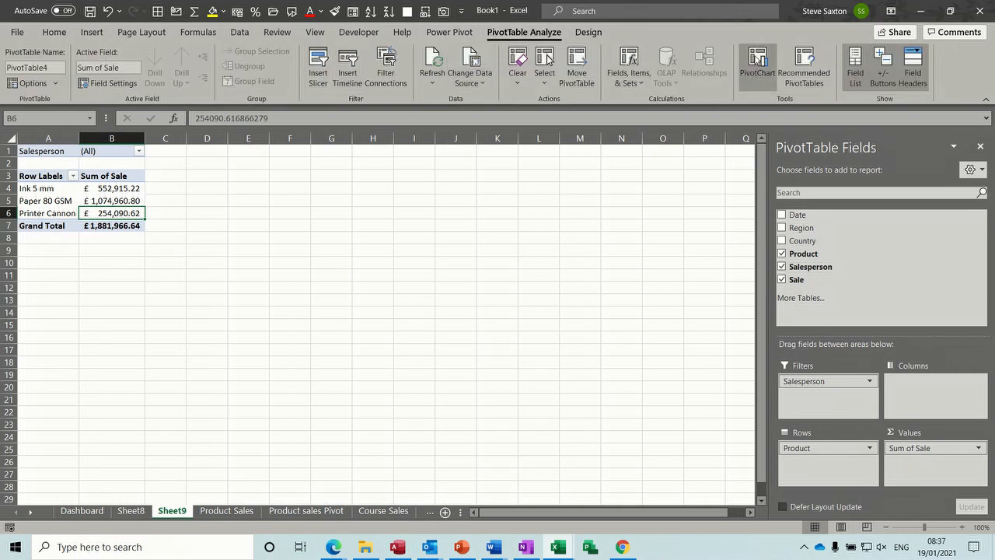
pyautogui.click(758, 62)
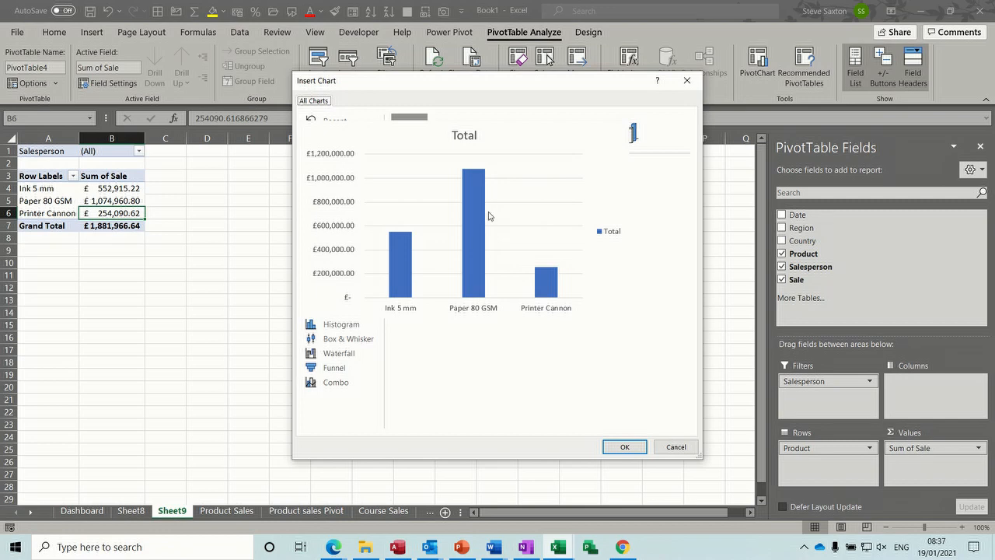
pyautogui.press('Return')
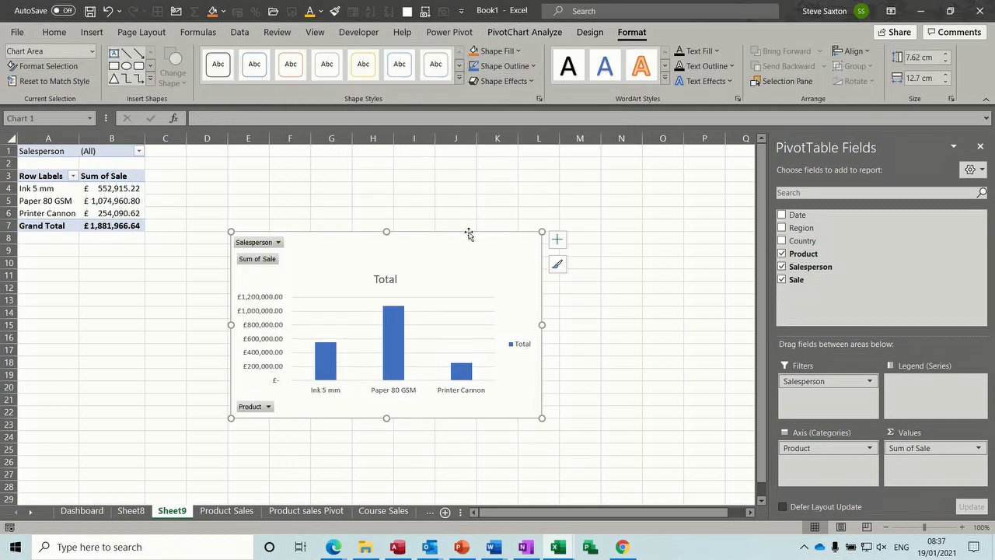
pyautogui.moveTo(466, 232); pyautogui.dragTo(451, 232)
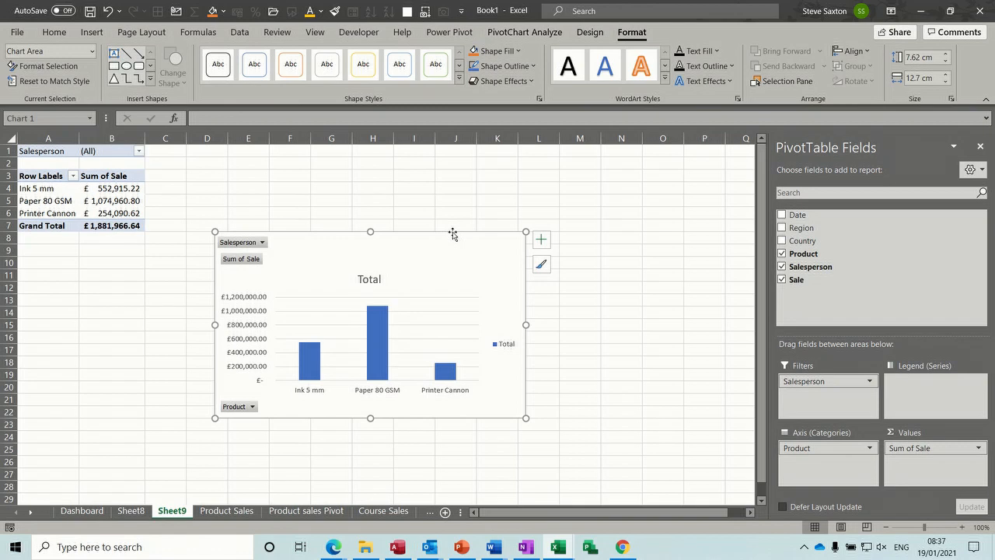
# Delete the Total title and the legend from the PivotChart.
pyautogui.click(363, 285)
pyautogui.press('Delete')
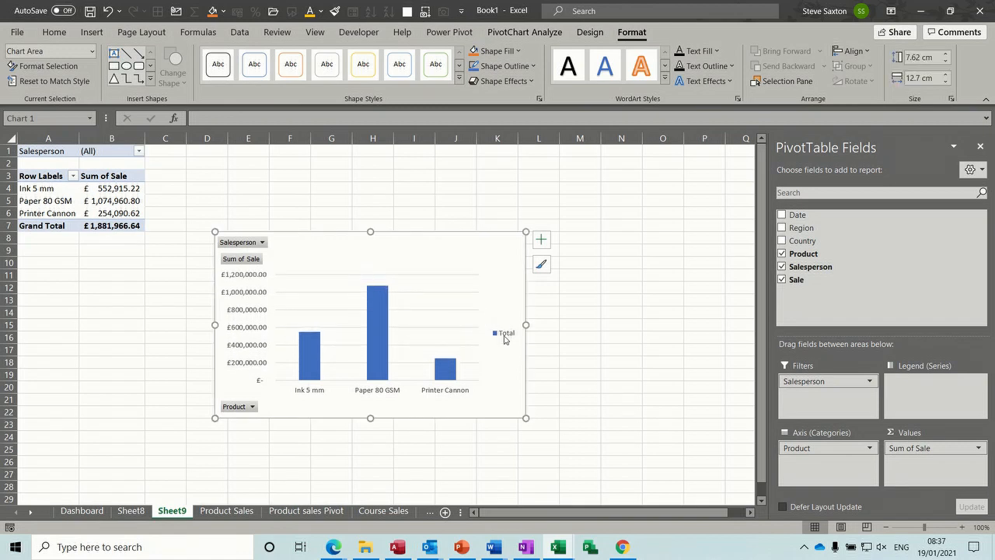
pyautogui.click(504, 334)
pyautogui.press('Delete')
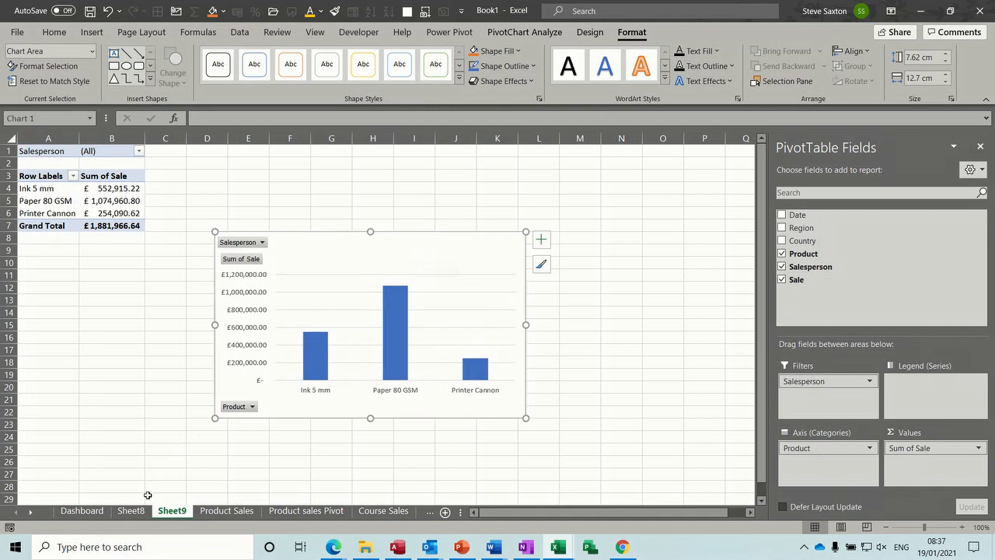
# Paste the PivotChart from Sheet9 onto the blank Sheet8.
pyautogui.click(131, 510)
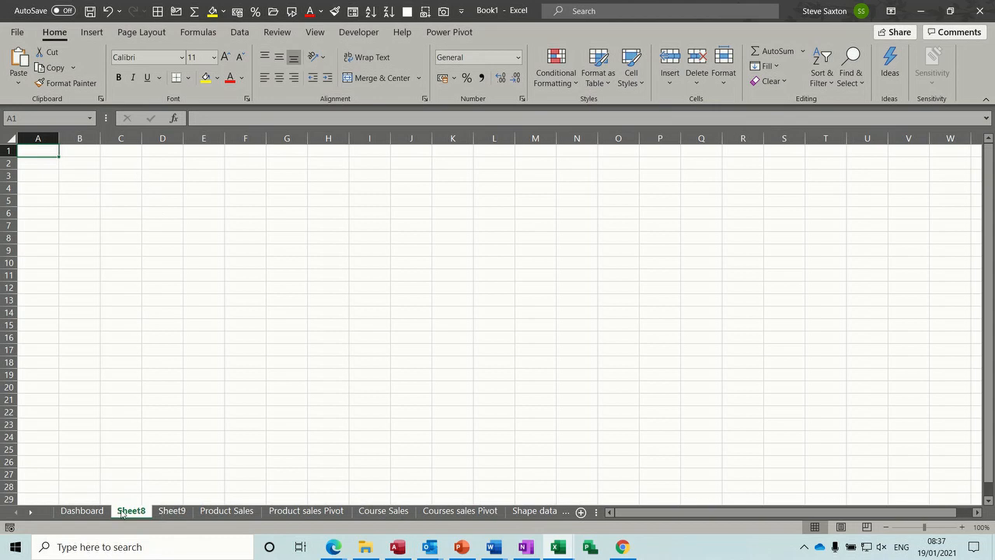
pyautogui.click(102, 202)
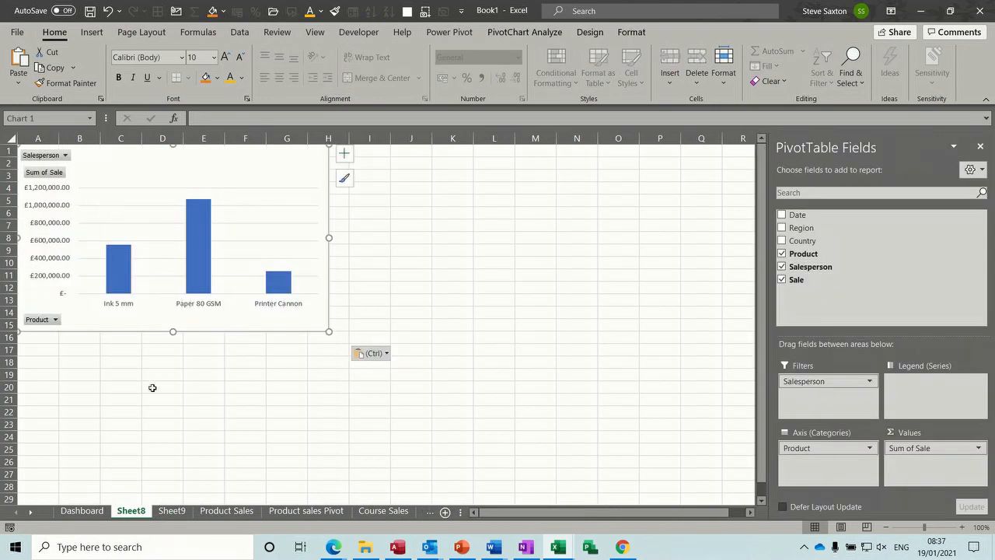
# Rename Sheet8, which holds the pasted PivotChart, as dash 1.
pyautogui.write('d')
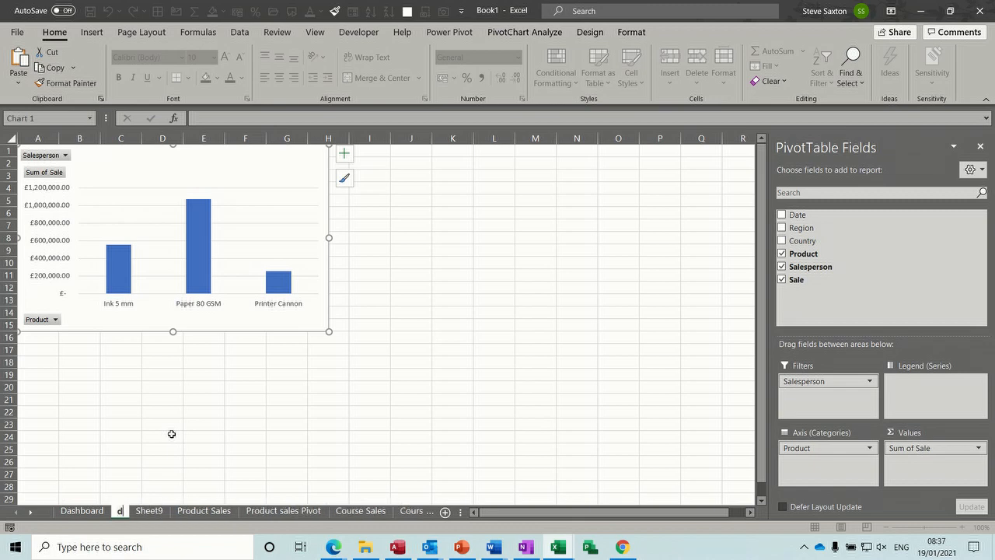
pyautogui.write('ash 1')
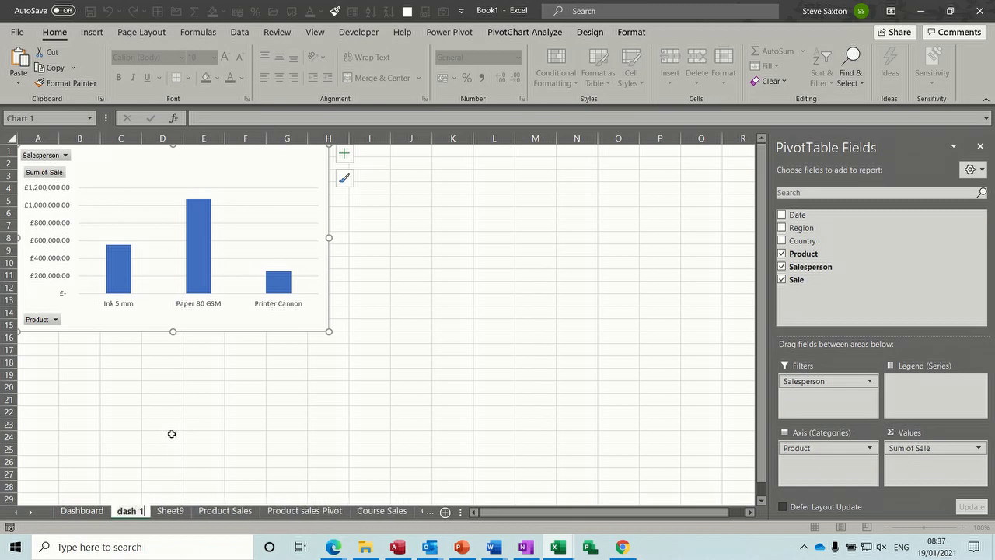
# Move the PivotChart on Sheet9 directly below the PivotTable and insert slicers for Salesperson and Product.
pyautogui.click(166, 511)
pyautogui.moveTo(314, 242); pyautogui.dragTo(129, 244)
pyautogui.click(101, 199)
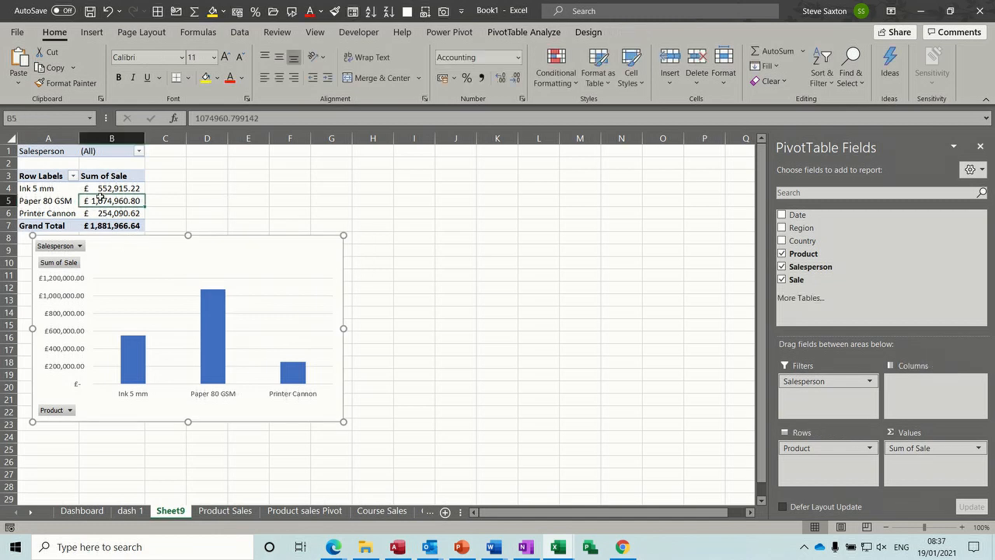
pyautogui.click(502, 33)
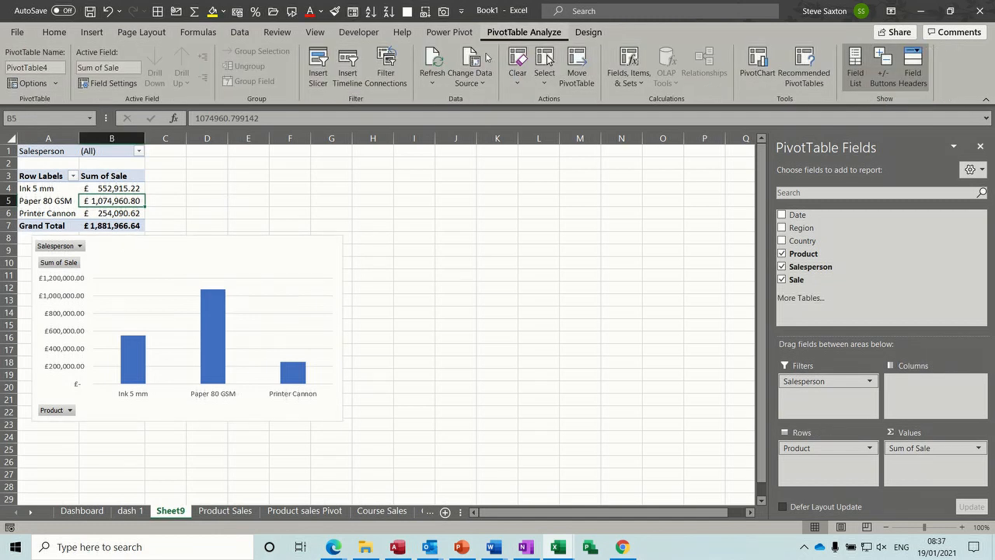
pyautogui.click(316, 63)
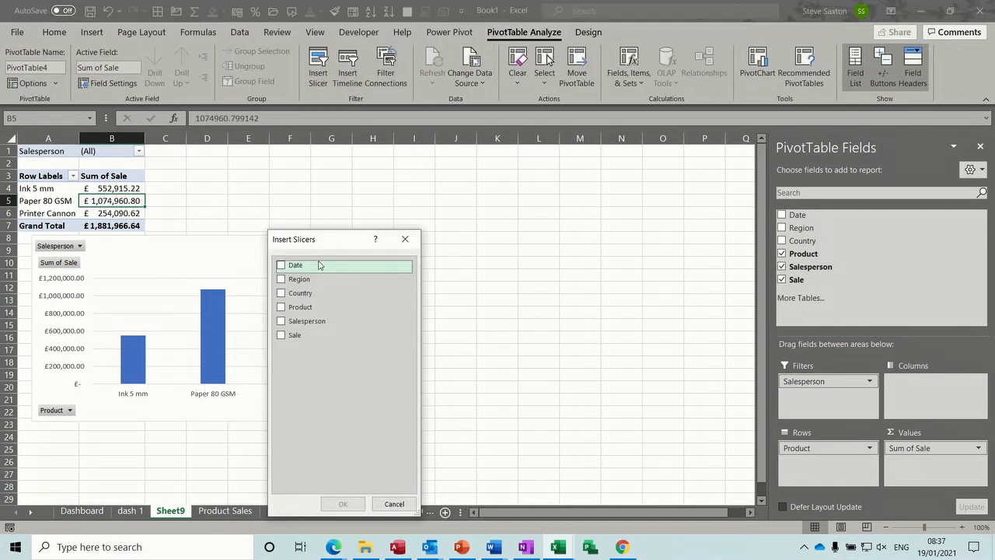
pyautogui.click(281, 321)
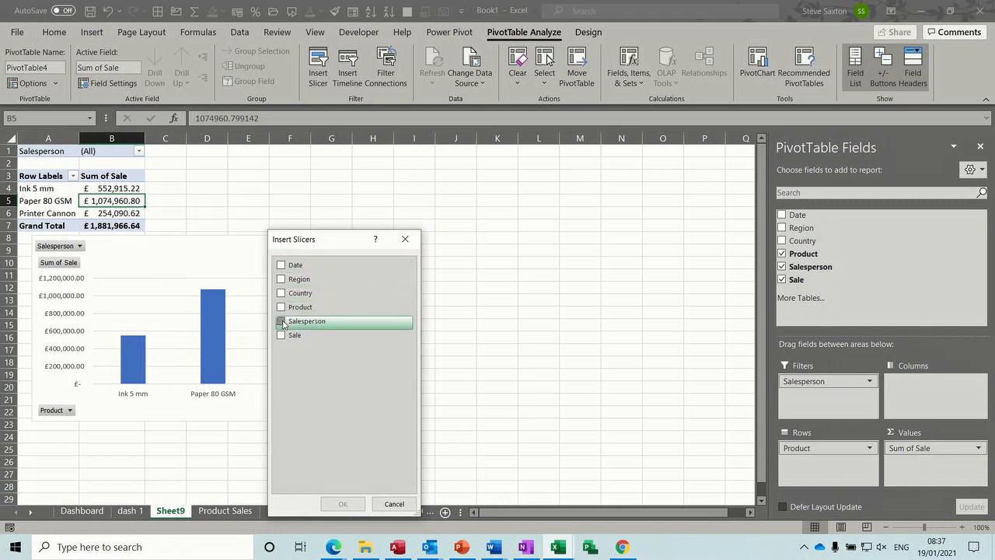
pyautogui.click(282, 307)
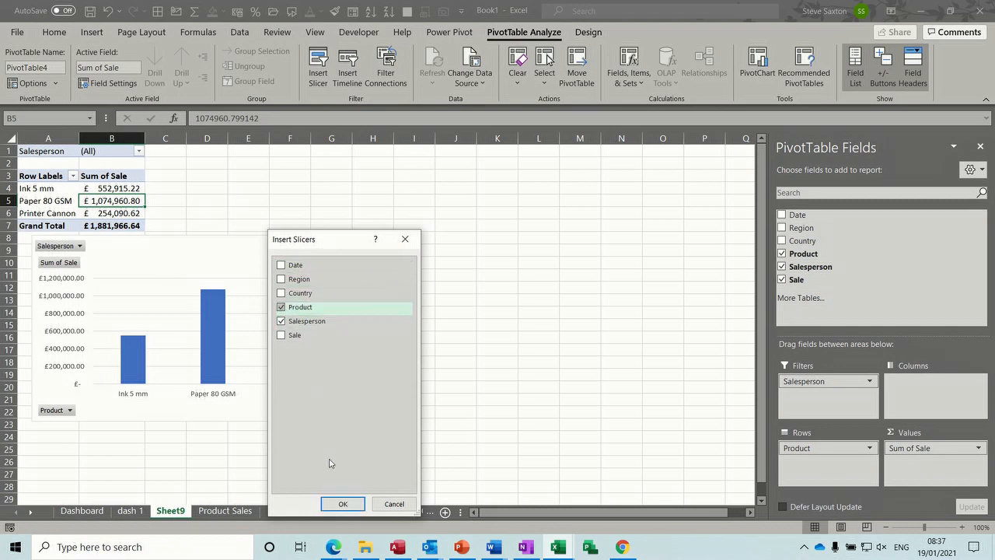
pyautogui.click(334, 503)
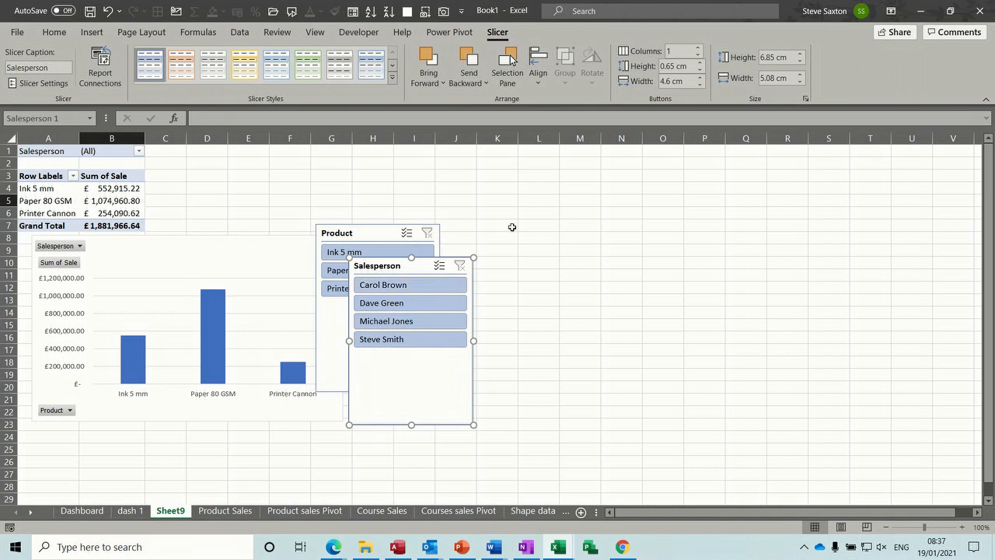
# Cut the Salesperson slicer from Sheet9 and paste it at cell J2 on the dash 1 sheet.
pyautogui.press('Delete')
pyautogui.click(130, 511)
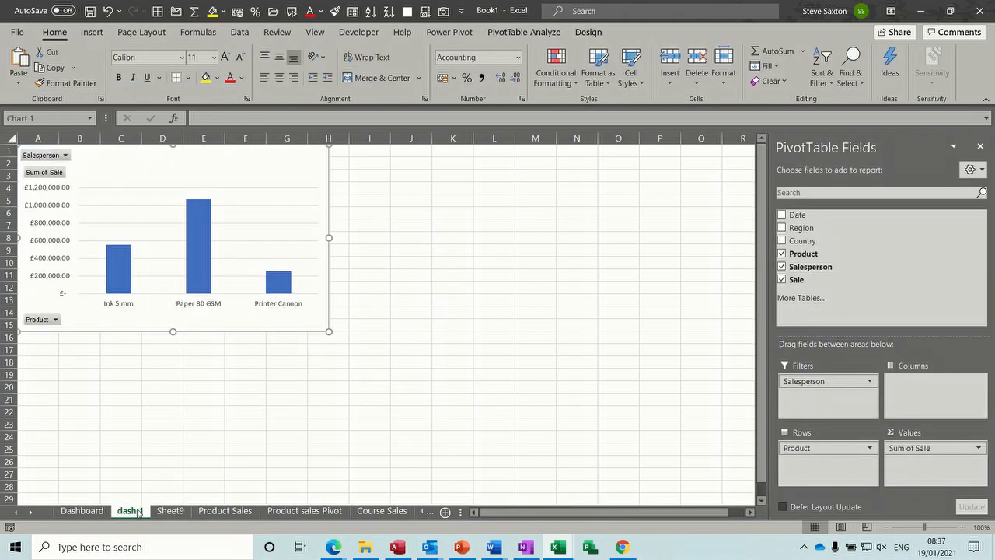
pyautogui.click(393, 163)
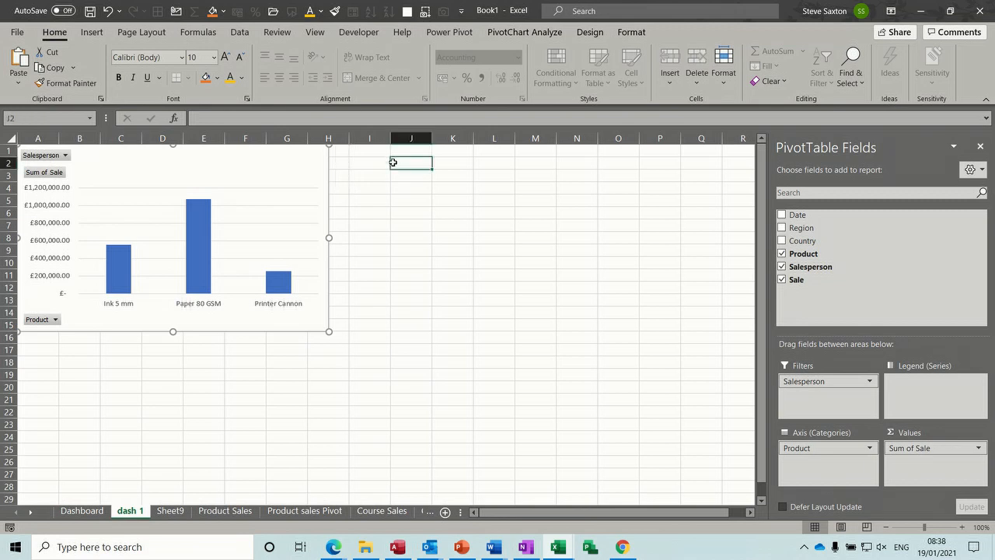
pyautogui.hotkey('ctrl', 'v')
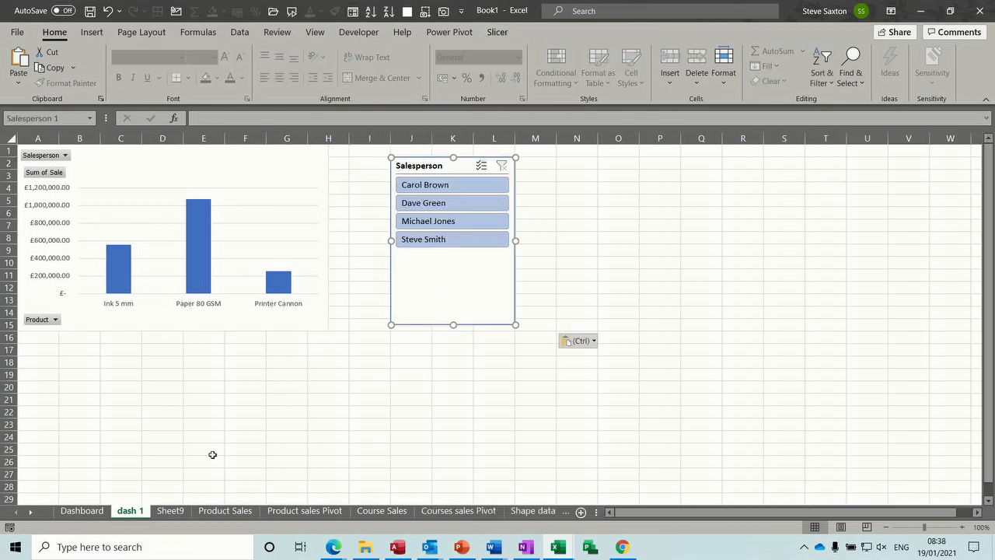
# Cut the Product slicer from Sheet9, paste it on dash 1 and place it beside the Salesperson slicer.
pyautogui.click(176, 511)
pyautogui.click(369, 328)
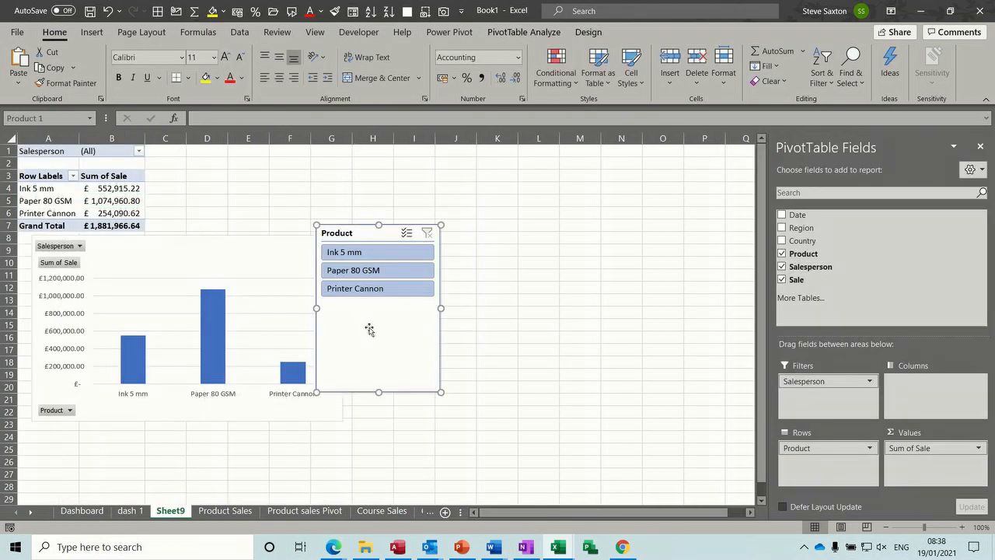
pyautogui.hotkey('ctrl', 'x')
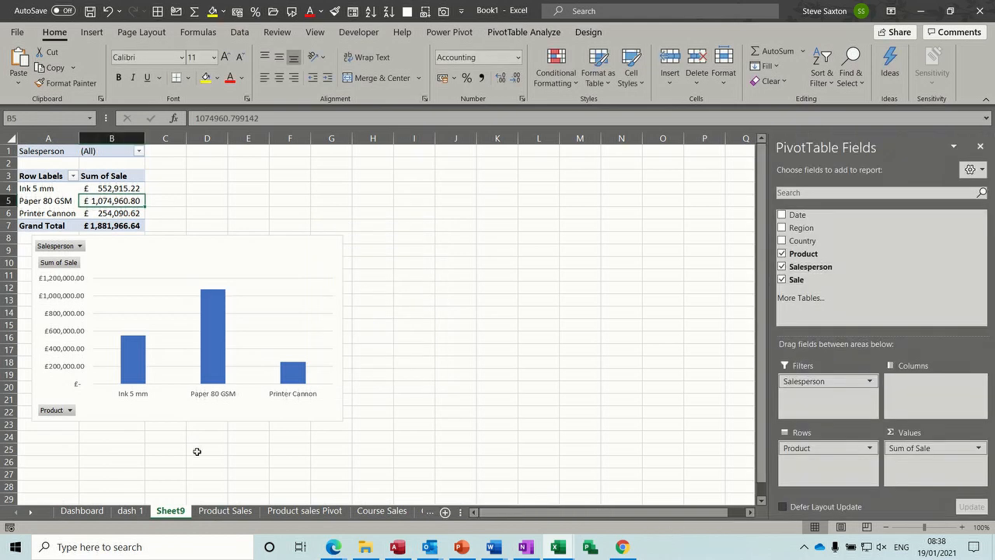
pyautogui.click(130, 511)
pyautogui.click(409, 384)
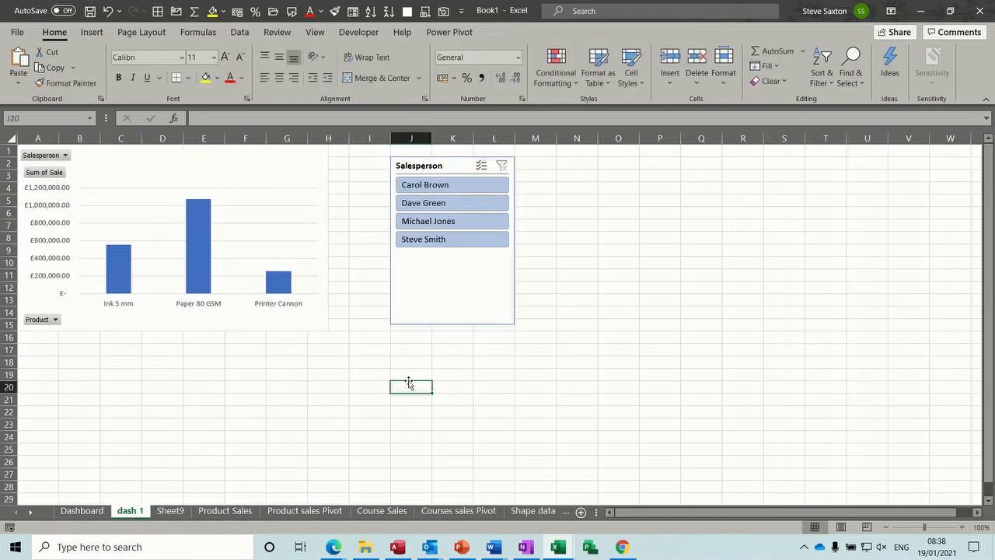
pyautogui.hotkey('ctrl', 'v')
pyautogui.moveTo(421, 382); pyautogui.dragTo(548, 160)
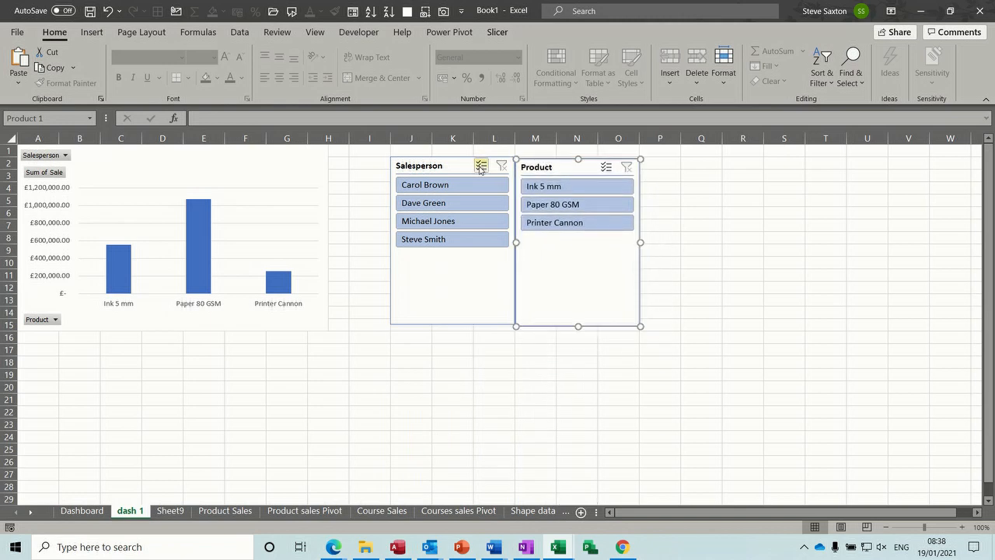
# Filter the dash 1 chart to the first salesperson and Paper 80 GSM, and clear both slicer filters.
pyautogui.click(439, 190)
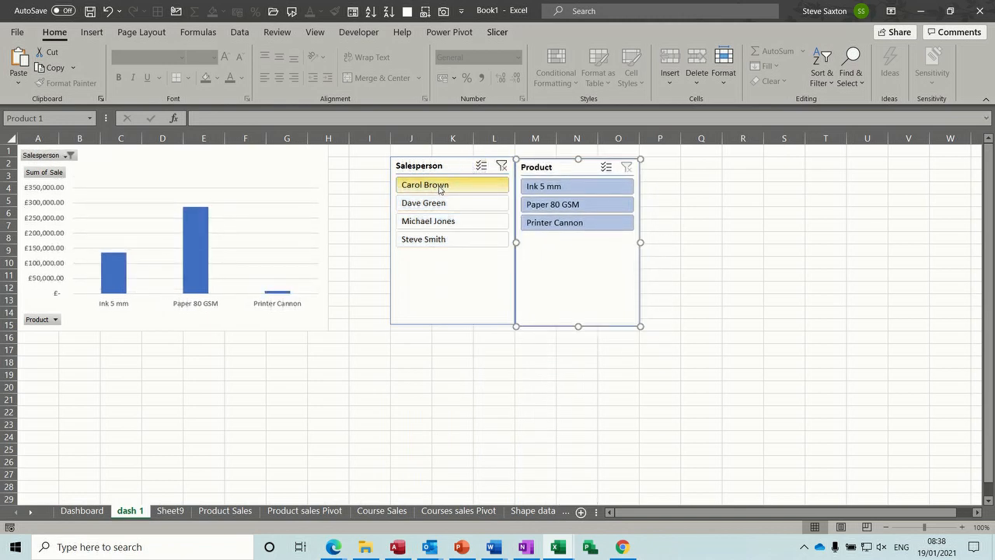
pyautogui.click(546, 206)
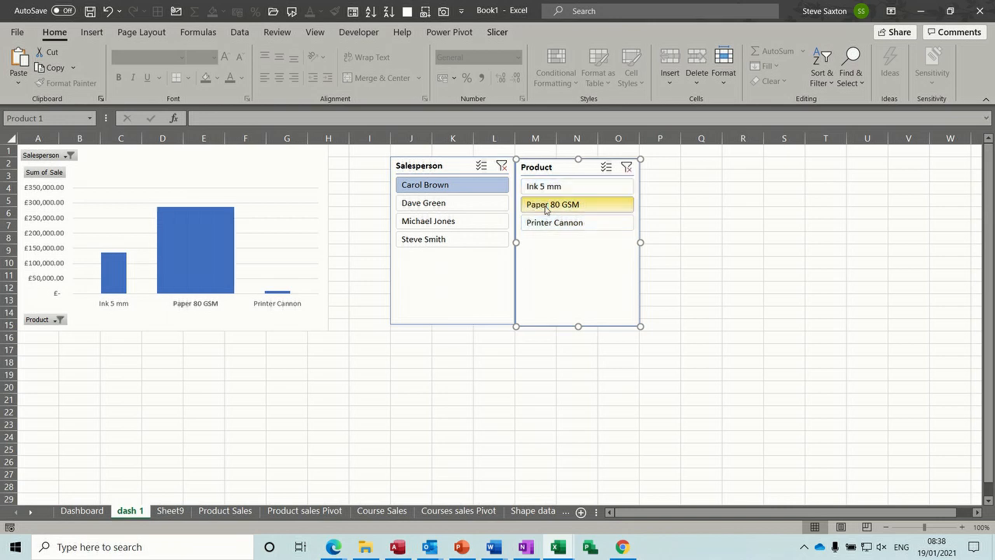
pyautogui.click(502, 165)
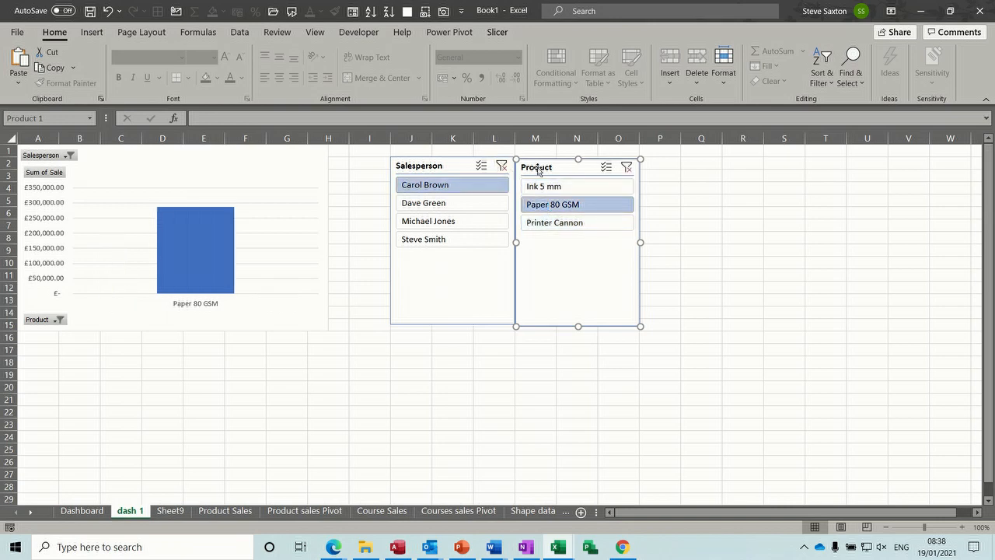
pyautogui.click(627, 168)
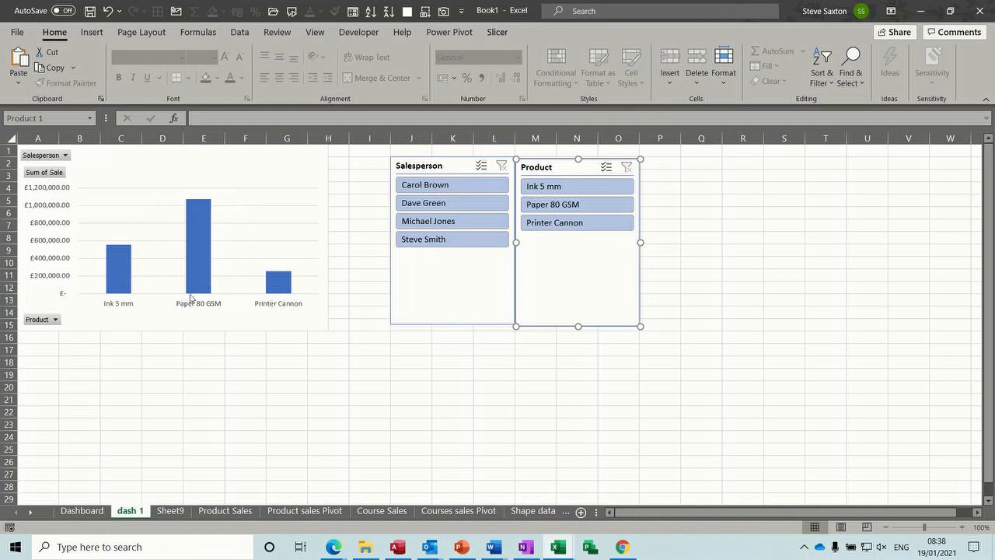
# Review the regional product sales chart on the Dashboard sheet and return to dash 1.
pyautogui.click(94, 516)
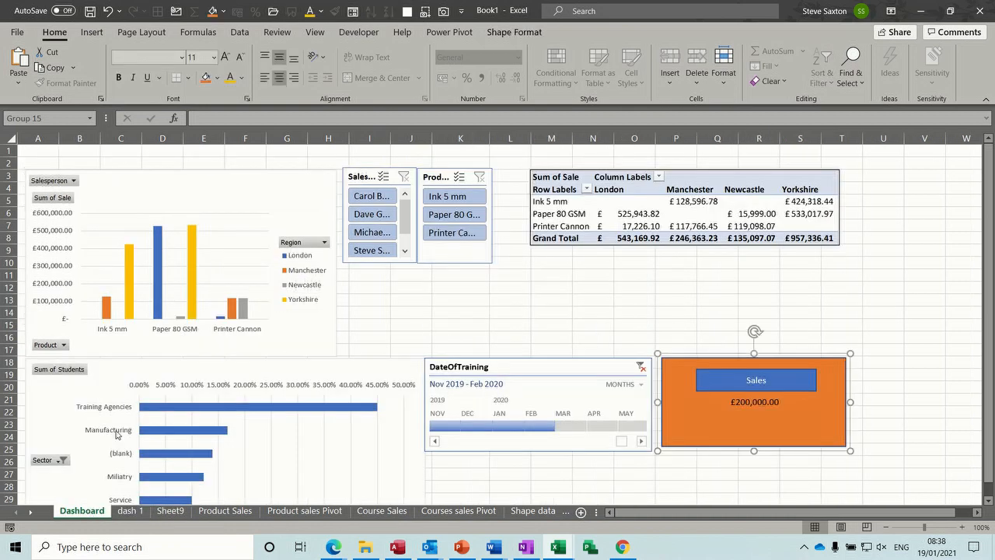
pyautogui.click(127, 515)
# Try adding Region below Product in the rows of the Sheet9 PivotTable, and remove it again.
pyautogui.click(169, 513)
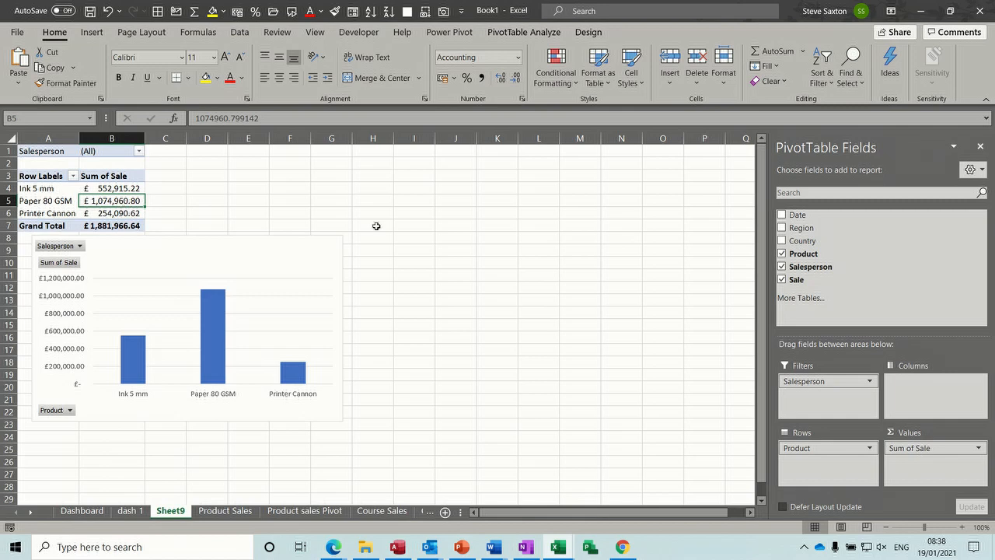
pyautogui.moveTo(808, 231); pyautogui.dragTo(813, 462)
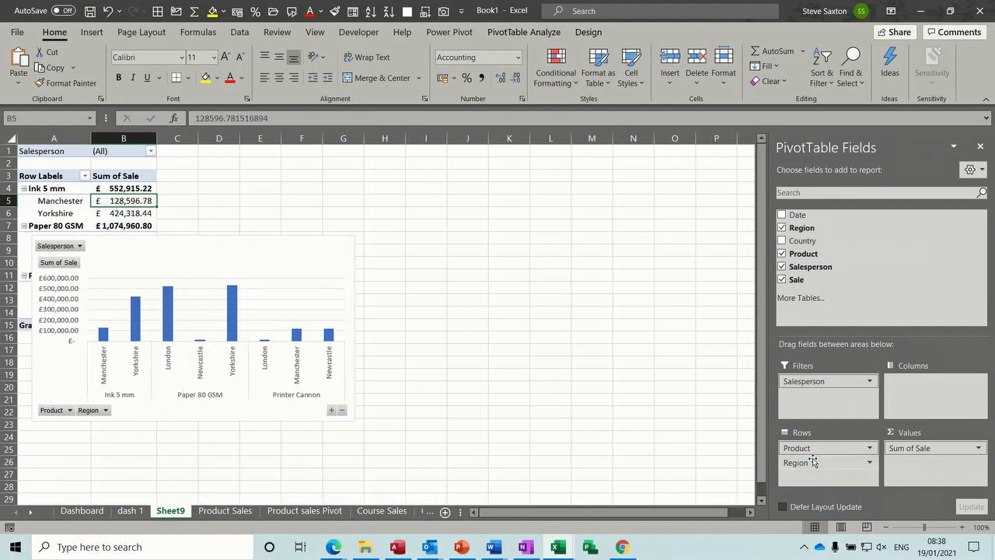
pyautogui.moveTo(807, 464); pyautogui.dragTo(691, 282)
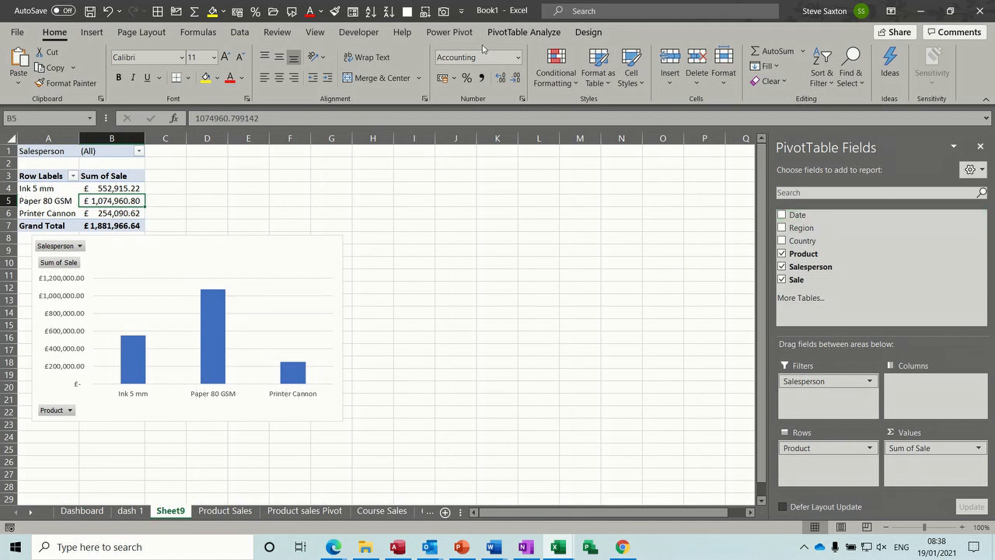
# Insert a Date timeline for the Sheet9 PivotTable and move it clear of the PivotChart.
pyautogui.click(522, 32)
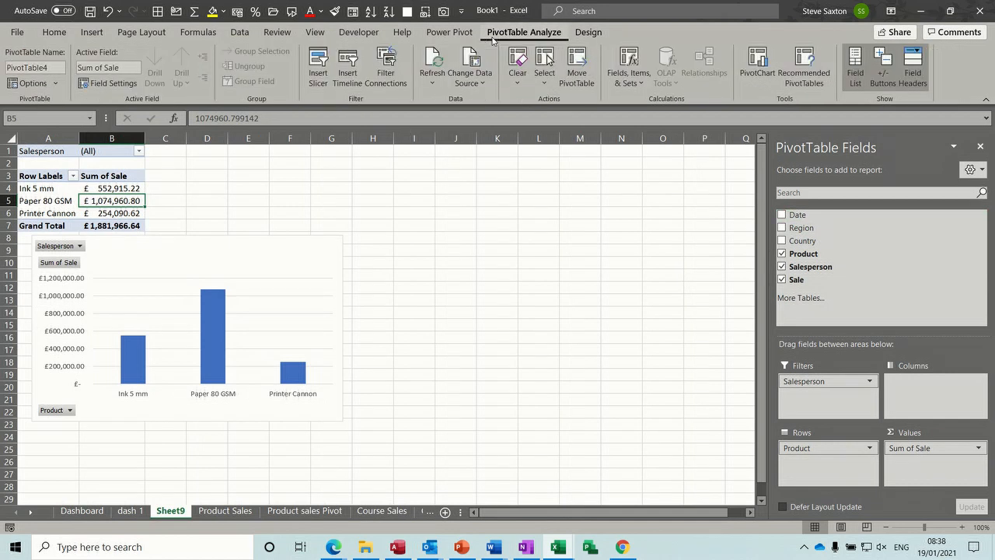
pyautogui.click(351, 62)
pyautogui.click(284, 315)
pyautogui.click(343, 455)
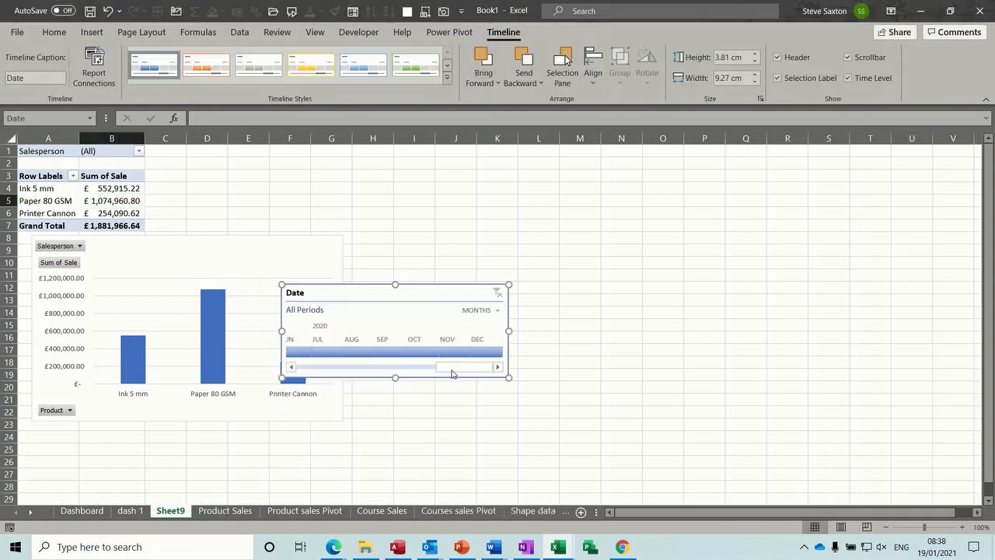
pyautogui.moveTo(451, 289); pyautogui.dragTo(535, 183)
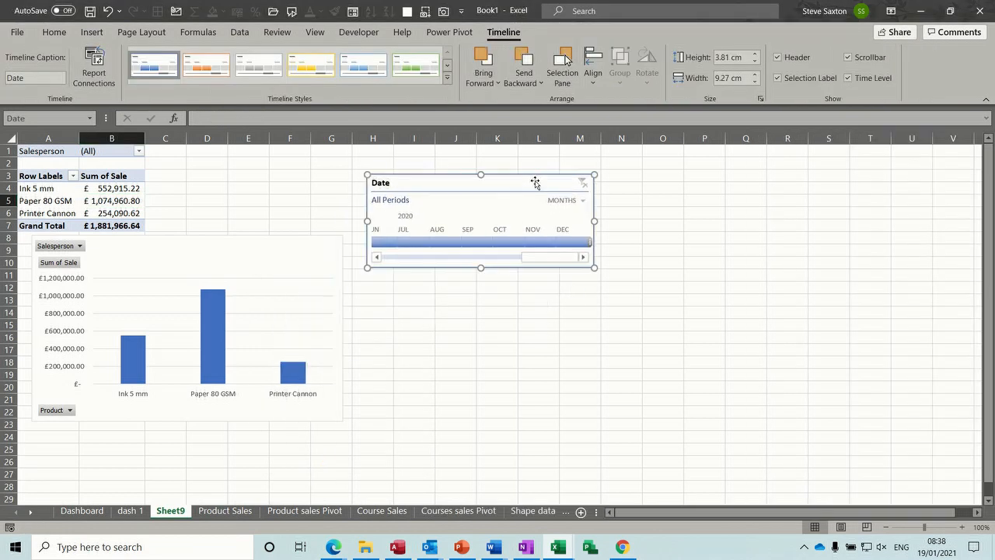
# Cut the Date timeline from Sheet9 and paste it at cell I17 on the dash 1 sheet.
pyautogui.press('Delete')
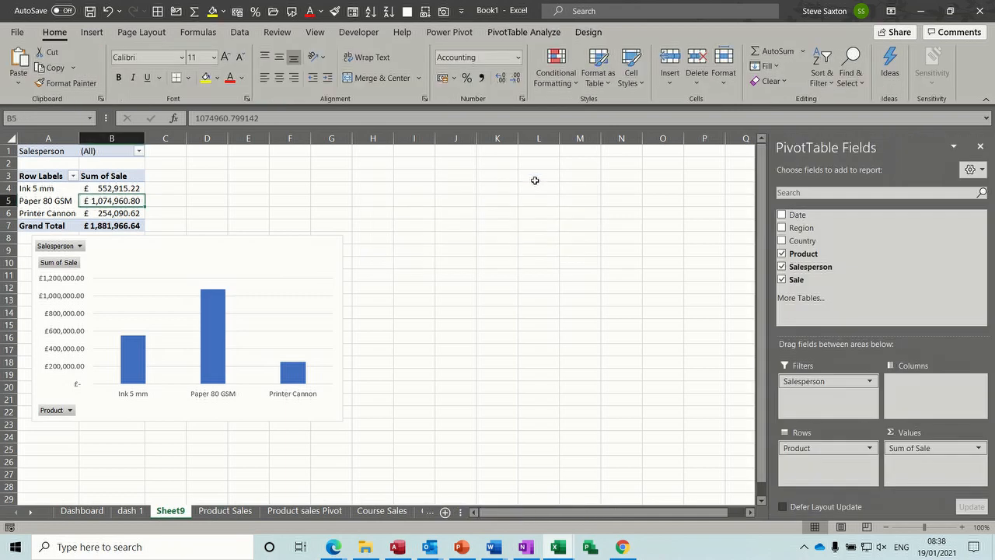
pyautogui.click(131, 511)
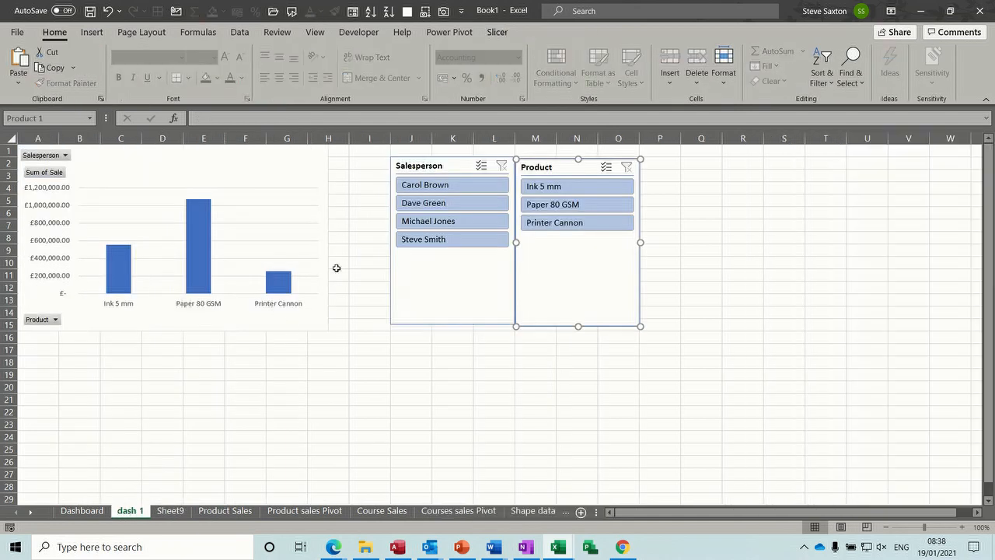
pyautogui.click(363, 348)
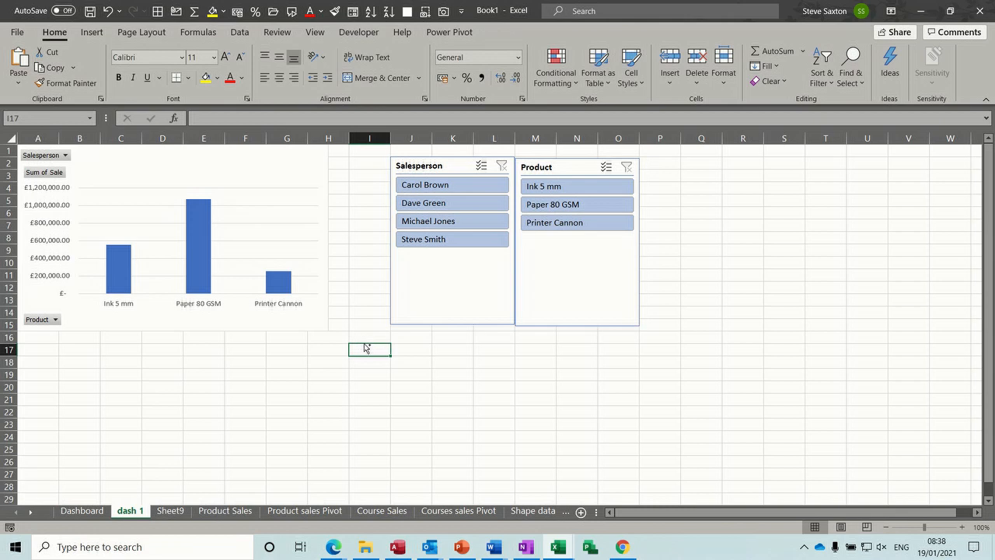
pyautogui.hotkey('ctrl', 'v')
# Limit the Date timeline to Jul - Oct 2020 and clear its filter.
pyautogui.click(397, 411)
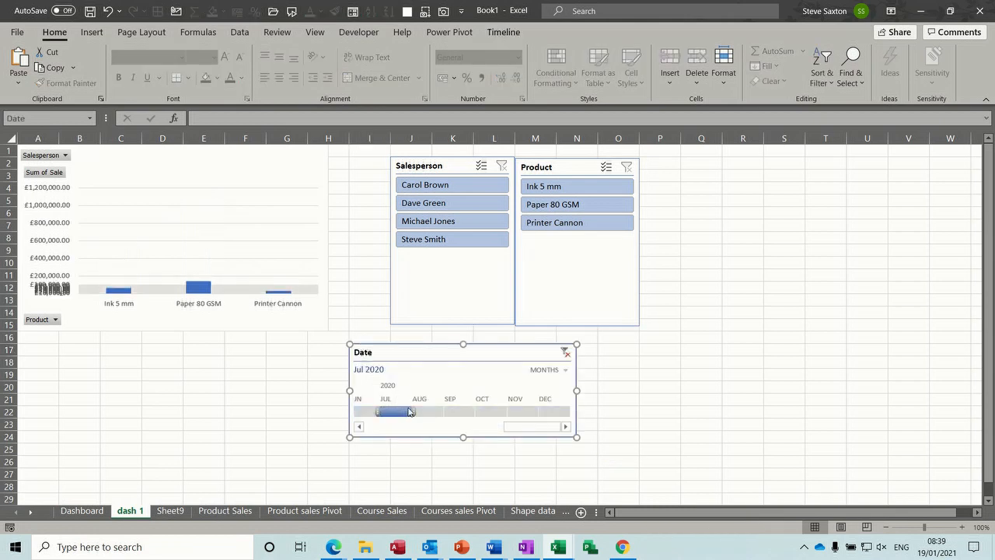
pyautogui.moveTo(439, 413); pyautogui.dragTo(510, 412)
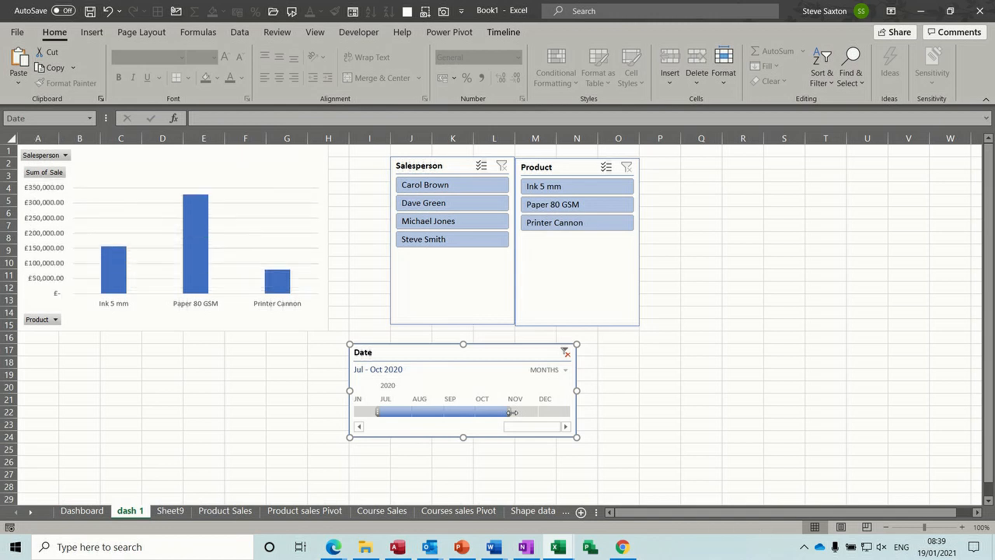
pyautogui.click(566, 353)
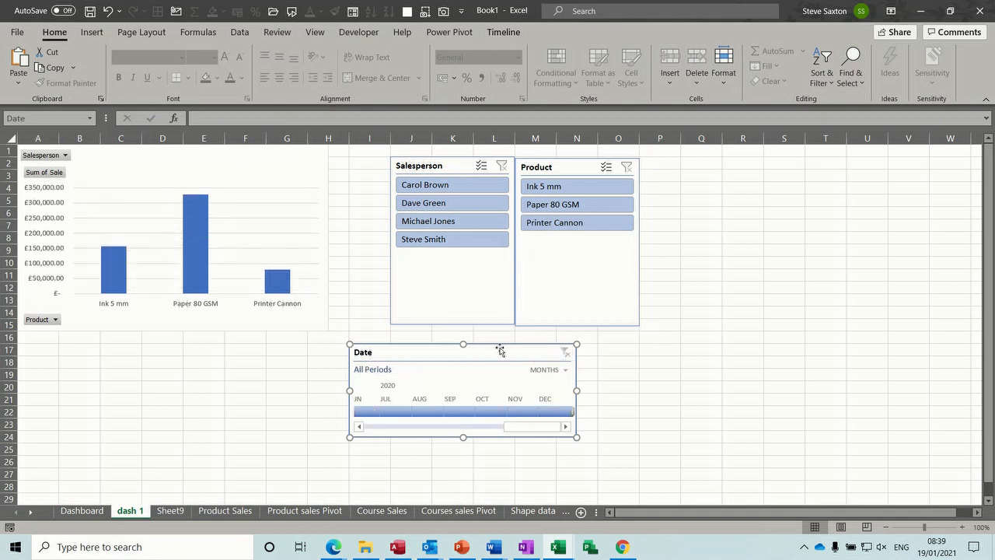
# Move the Date timeline up directly beneath the two slicers.
pyautogui.moveTo(491, 346); pyautogui.dragTo(530, 330)
# On the Dashboard sheet, shift the linked PivotTable picture slightly down and filter the sales data to the second salesperson.
pyautogui.click(81, 513)
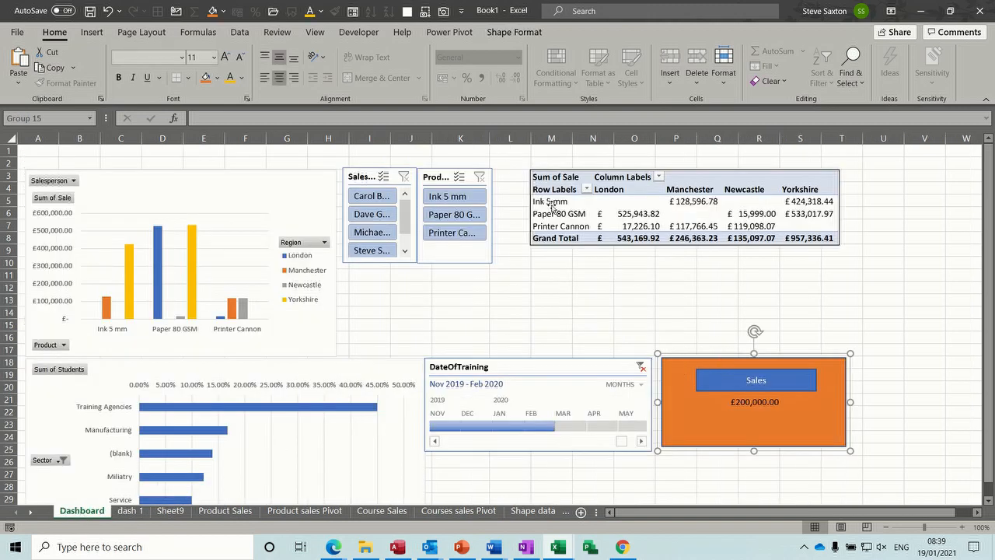
pyautogui.moveTo(602, 226)
pyautogui.mouseDown()
pyautogui.moveTo(581, 291)
pyautogui.moveTo(594, 215)
pyautogui.moveTo(609, 221)
pyautogui.mouseUp()
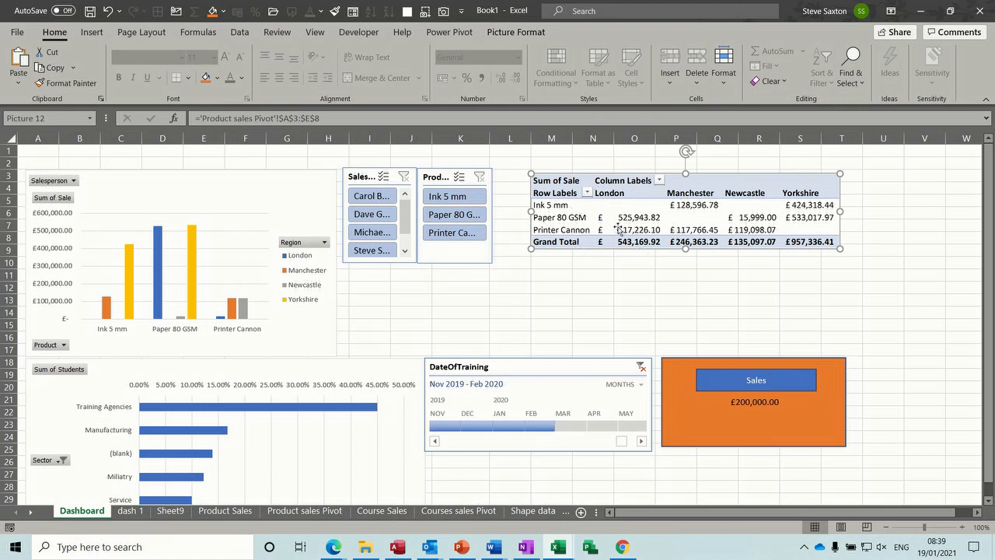
pyautogui.click(370, 215)
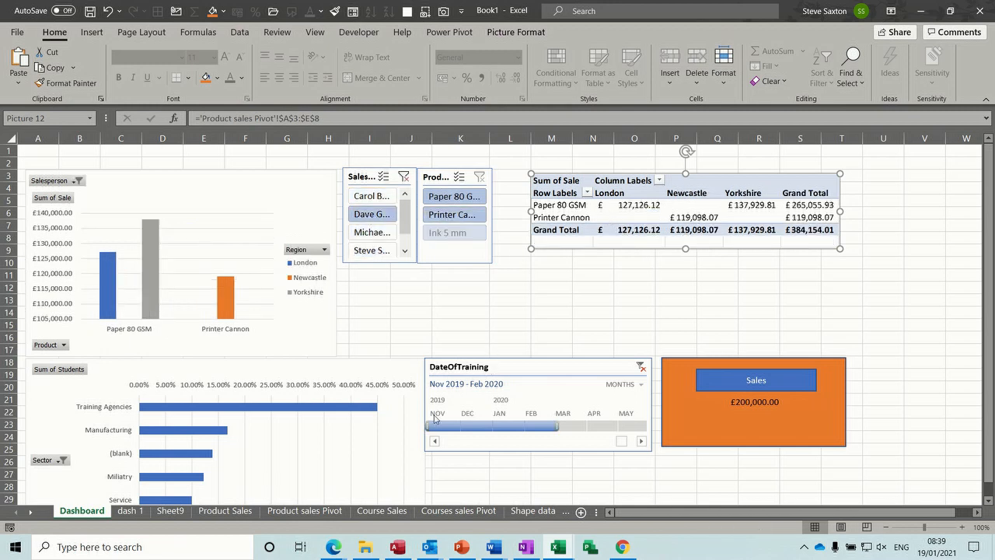
# Add the Region field to the Sheet9 PivotTable's columns and move the PivotChart down clear of the table.
pyautogui.click(169, 510)
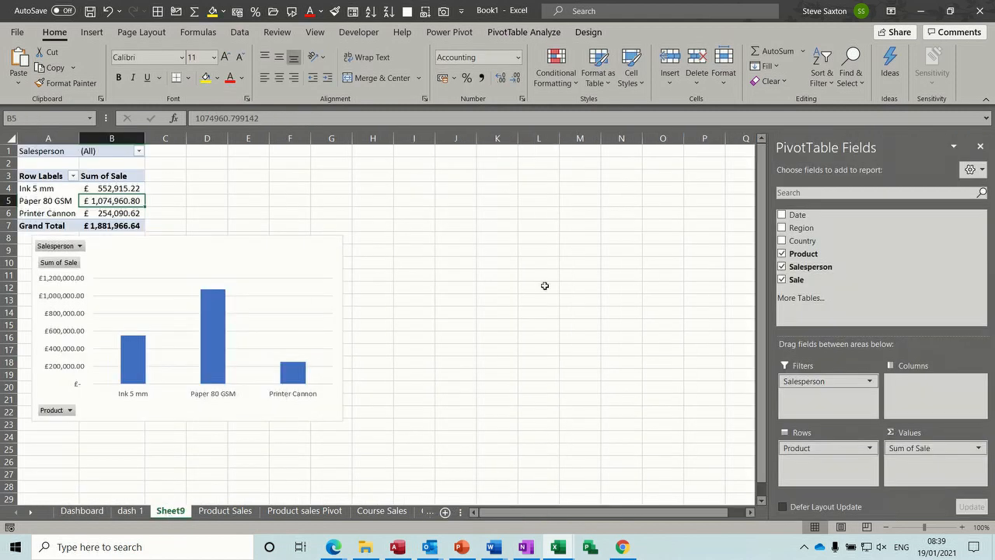
pyautogui.moveTo(816, 228); pyautogui.dragTo(910, 388)
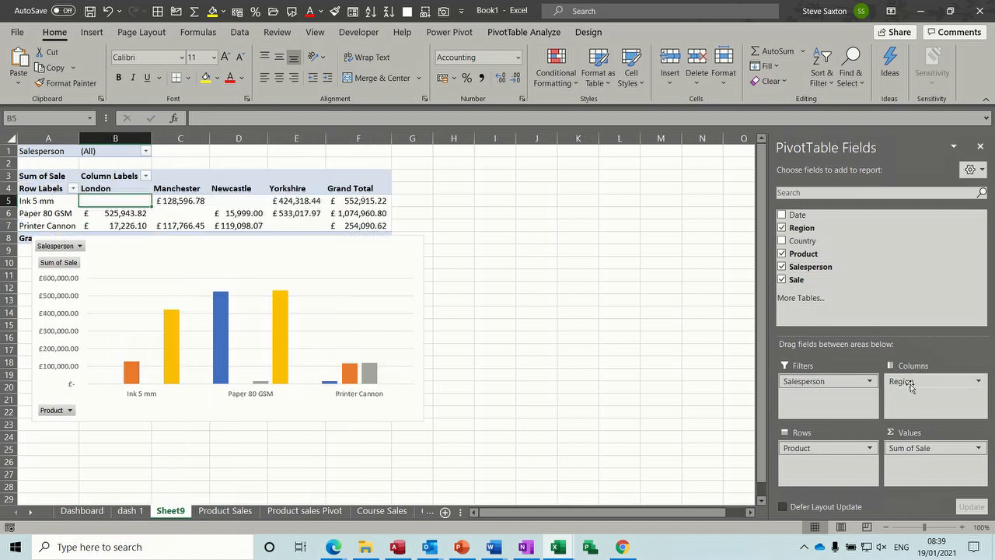
pyautogui.moveTo(417, 253); pyautogui.dragTo(406, 280)
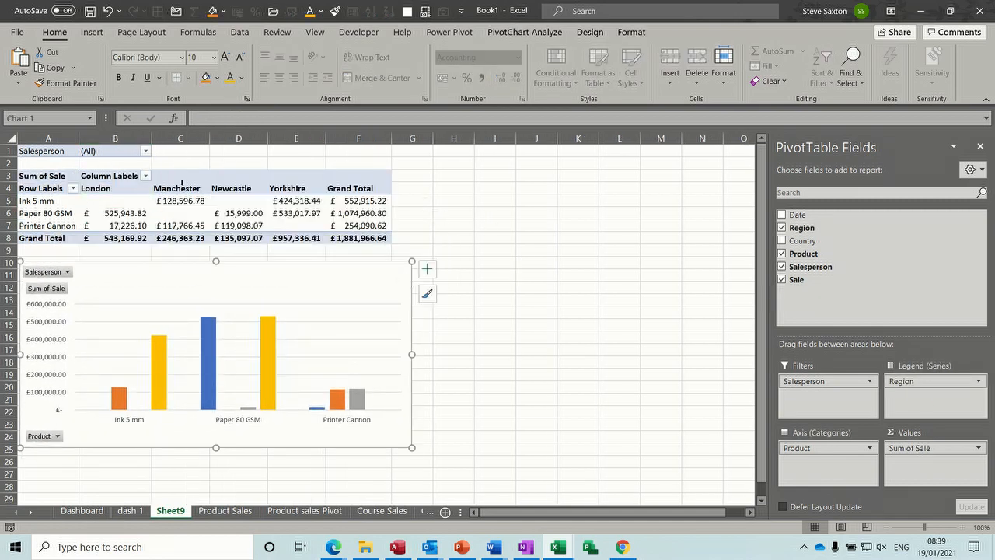
pyautogui.click(449, 189)
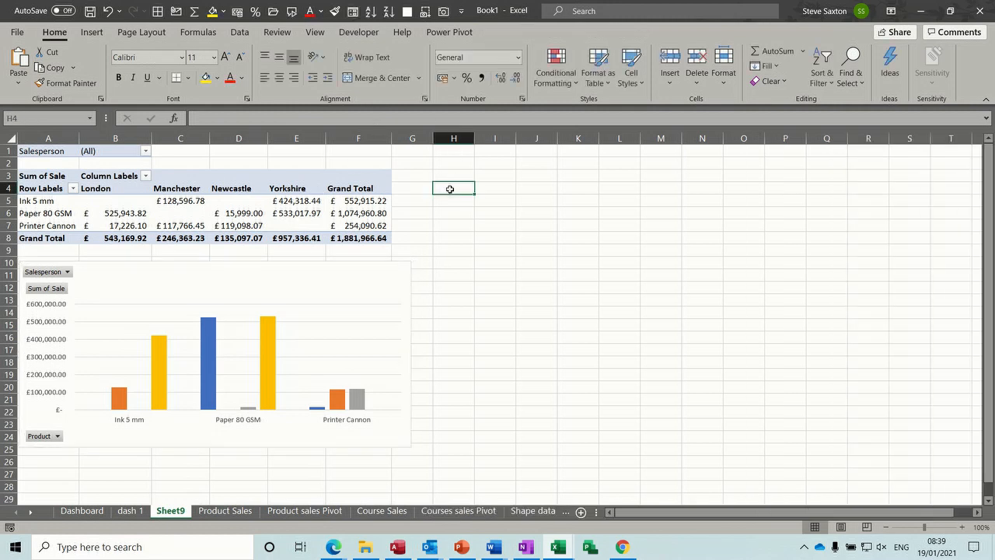
# Find the Camera command among Commands Not in the Ribbon in the Quick Access Toolbar options, closing them without saving changes.
pyautogui.click(462, 12)
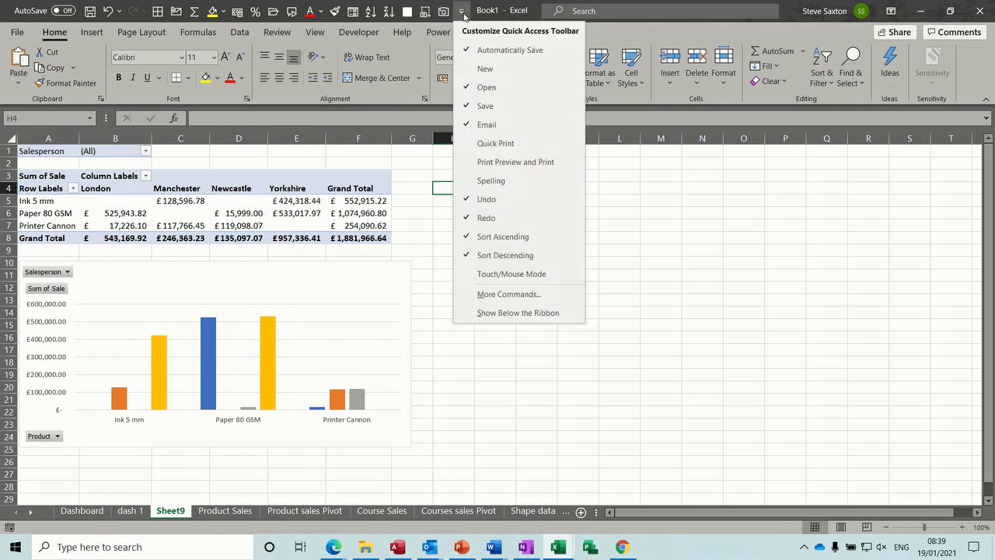
pyautogui.click(477, 295)
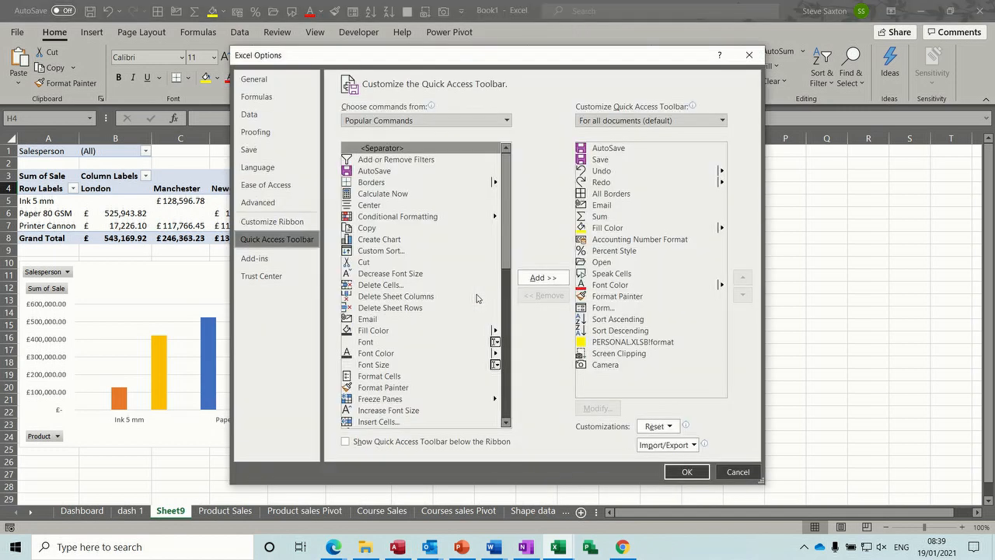
pyautogui.click(507, 122)
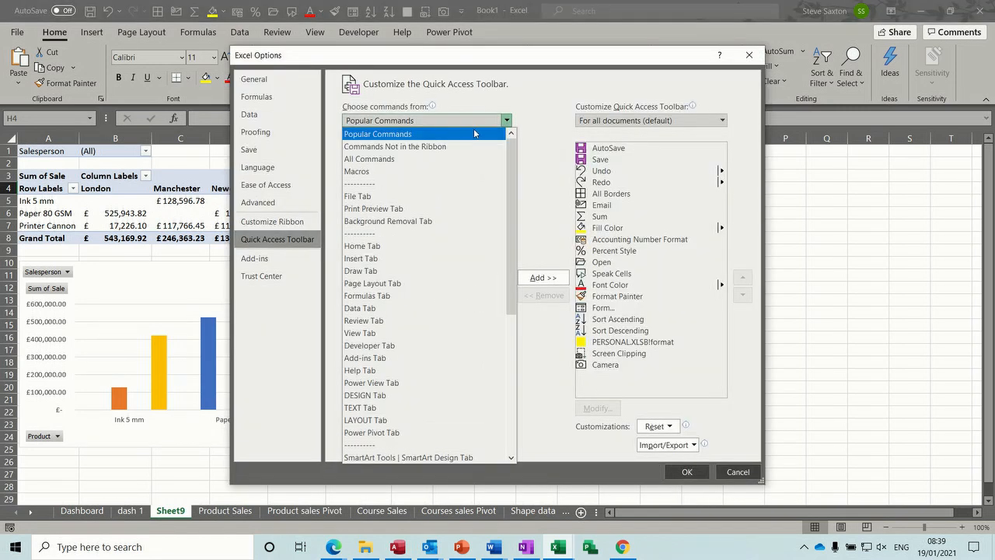
pyautogui.click(439, 148)
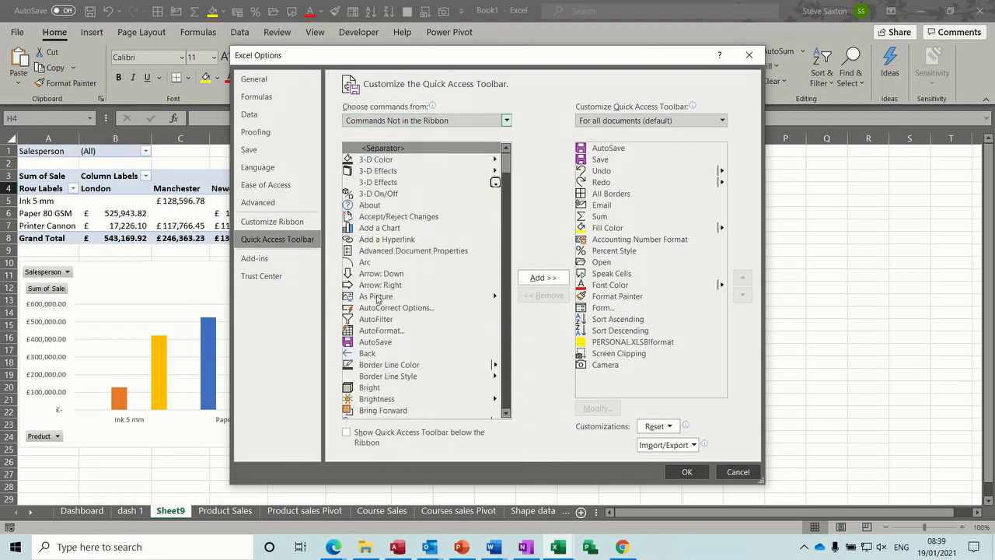
pyautogui.click(374, 183)
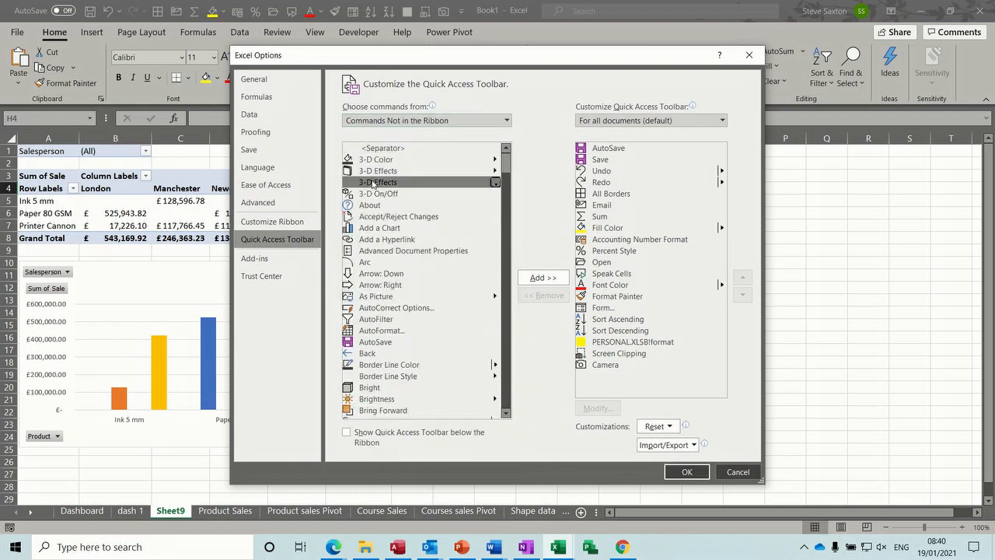
pyautogui.press('Down')
pyautogui.press('Down')
pyautogui.press('Down')
pyautogui.press('Down')
pyautogui.press('Down')
pyautogui.press('Down')
pyautogui.press('Down')
pyautogui.press('Down')
pyautogui.press('Down')
pyautogui.press('Down')
pyautogui.press('Down')
pyautogui.press('Down')
pyautogui.press('Down')
pyautogui.press('Down')
pyautogui.press('Down')
pyautogui.press('Down')
pyautogui.press('Down')
pyautogui.press('Down')
pyautogui.press('Down')
pyautogui.press('Down')
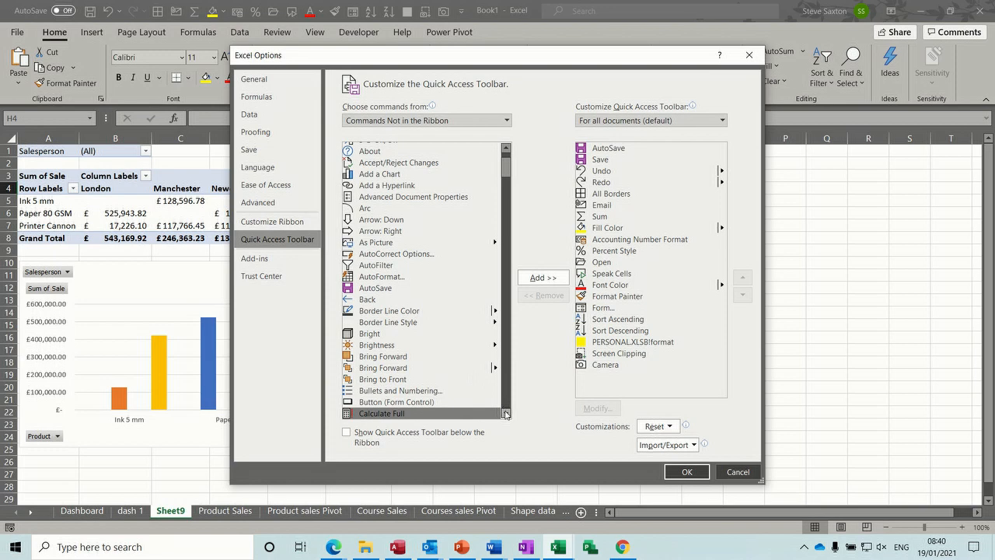
pyautogui.scroll(-2, 505, 411)
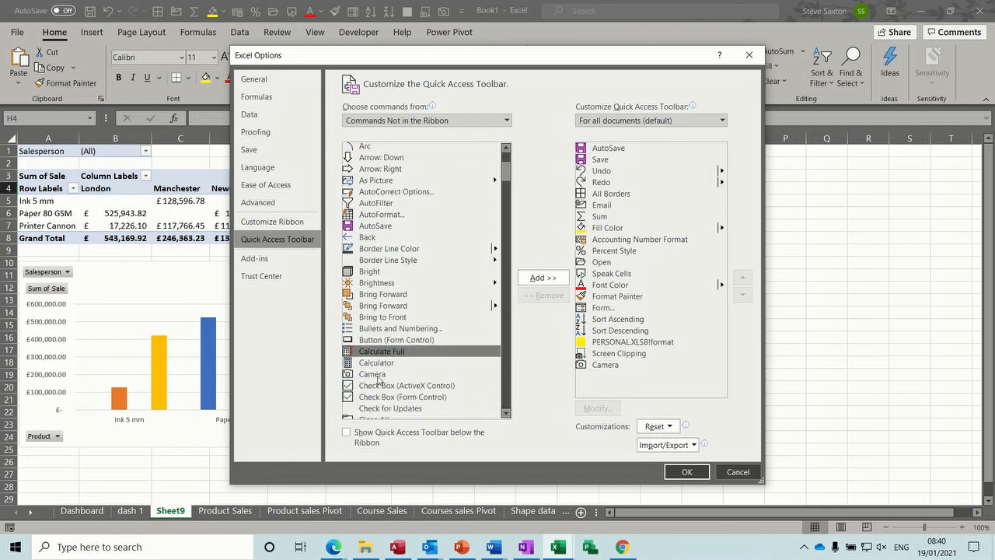
pyautogui.click(372, 375)
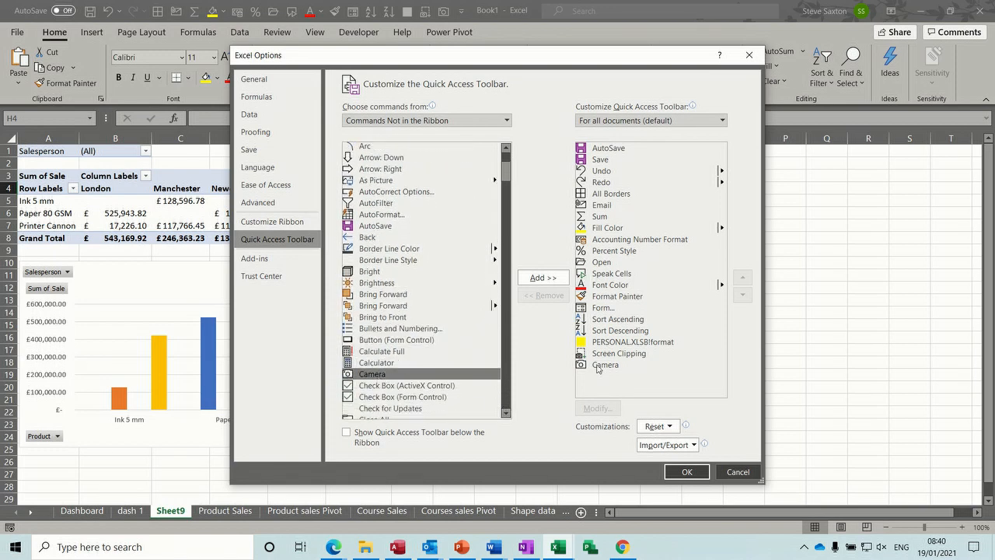
pyautogui.click(733, 472)
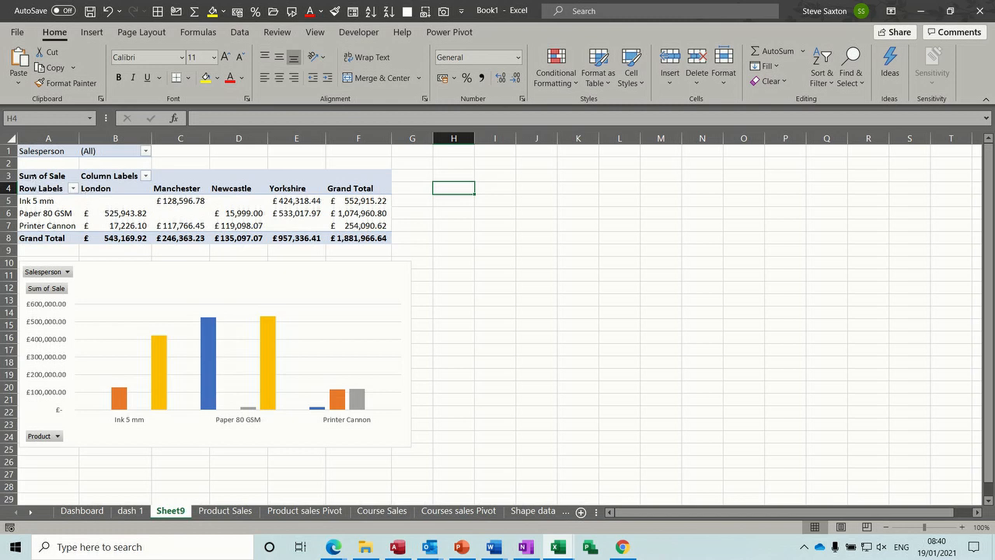
# Place a Camera picture of Sheet9 range A4:F8 below the PivotChart on dash 1, and shift the Date timeline clear of it.
pyautogui.moveTo(36, 188); pyautogui.dragTo(347, 234)
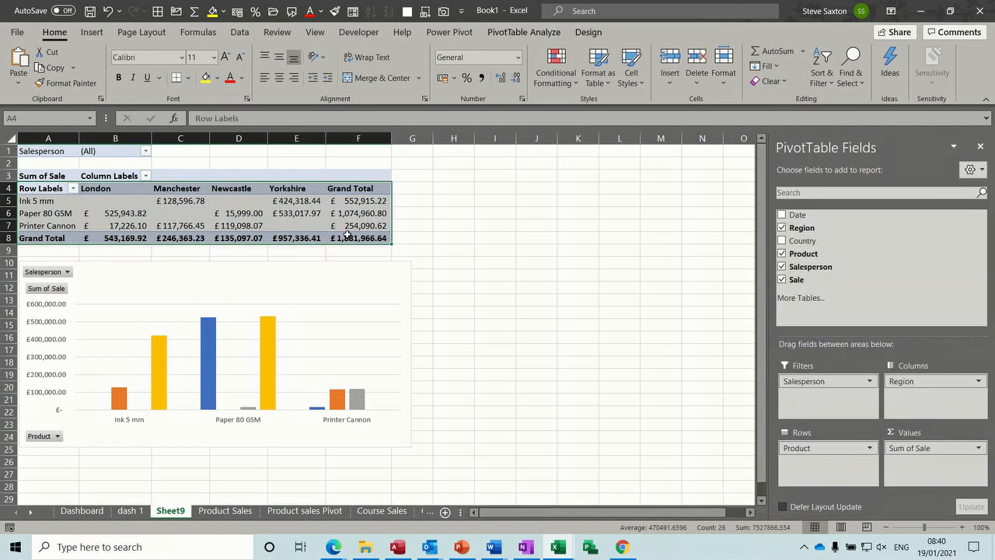
pyautogui.click(443, 13)
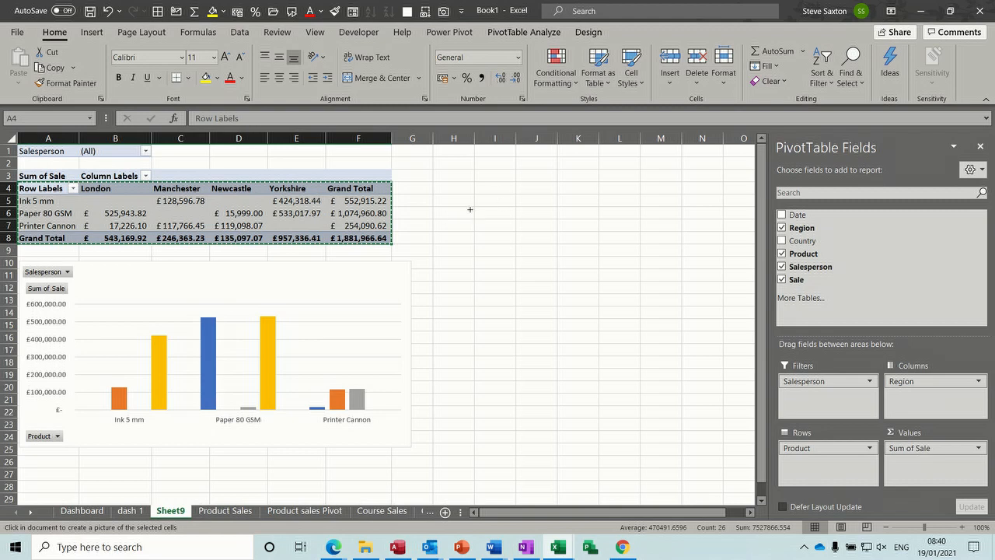
pyautogui.click(130, 510)
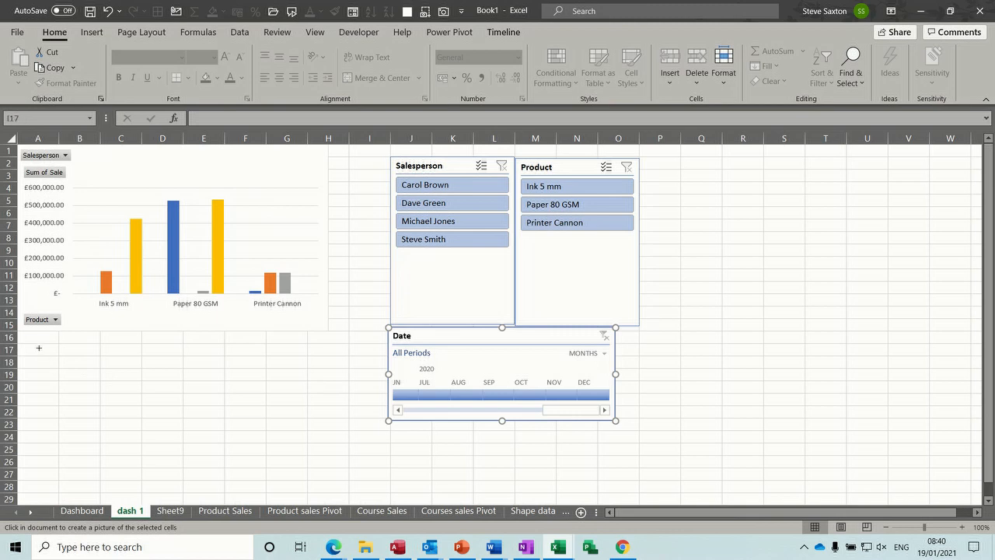
pyautogui.moveTo(39, 348); pyautogui.dragTo(251, 395)
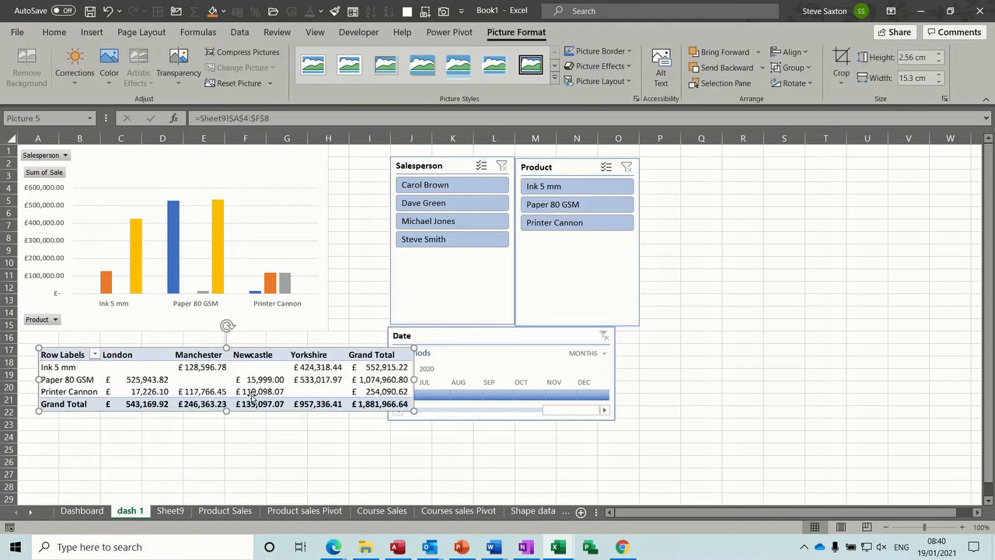
pyautogui.moveTo(485, 339); pyautogui.dragTo(556, 337)
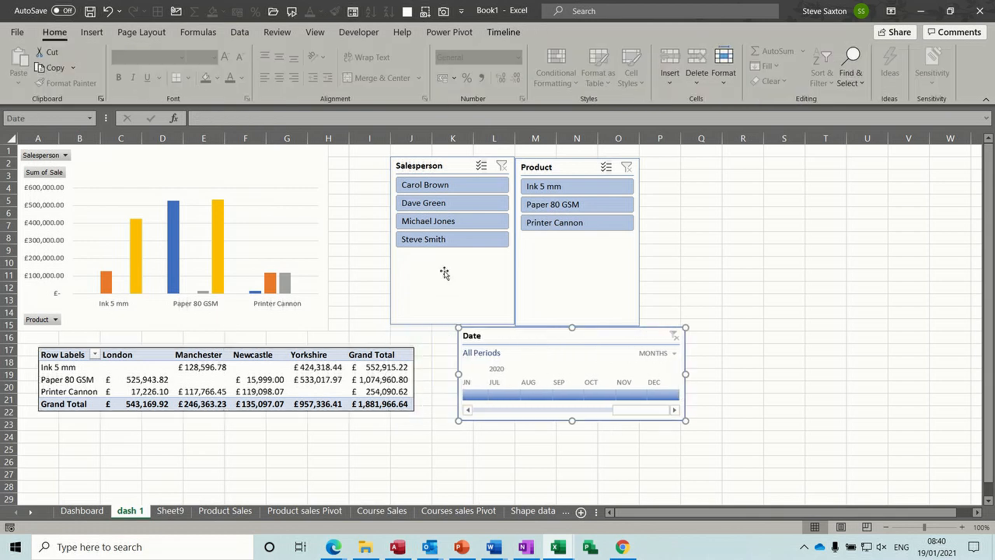
# Test the linked picture by filtering to the second salesperson, clear that filter, and align the picture directly under the PivotChart.
pyautogui.click(433, 206)
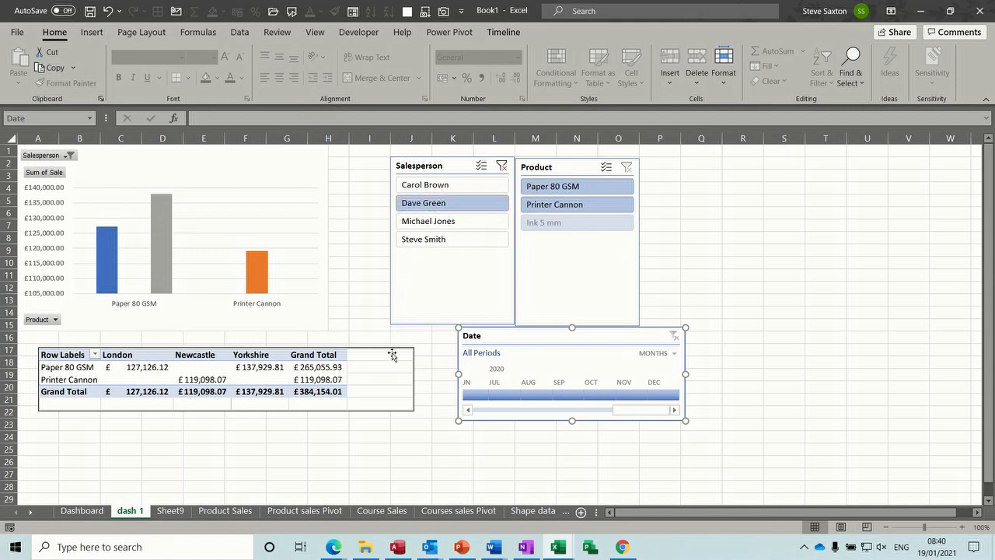
pyautogui.click(501, 166)
pyautogui.moveTo(287, 373); pyautogui.dragTo(263, 358)
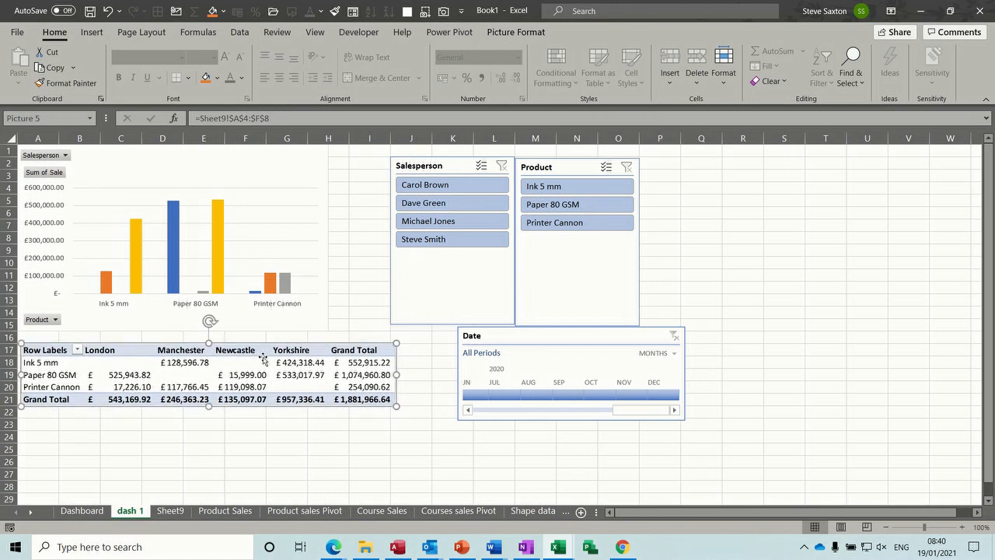
# Filter the dashboard to Paper 80 GSM, the second salesperson and Aug 2020, and move the Date timeline back beneath the slicers.
pyautogui.click(553, 186)
pyautogui.click(557, 205)
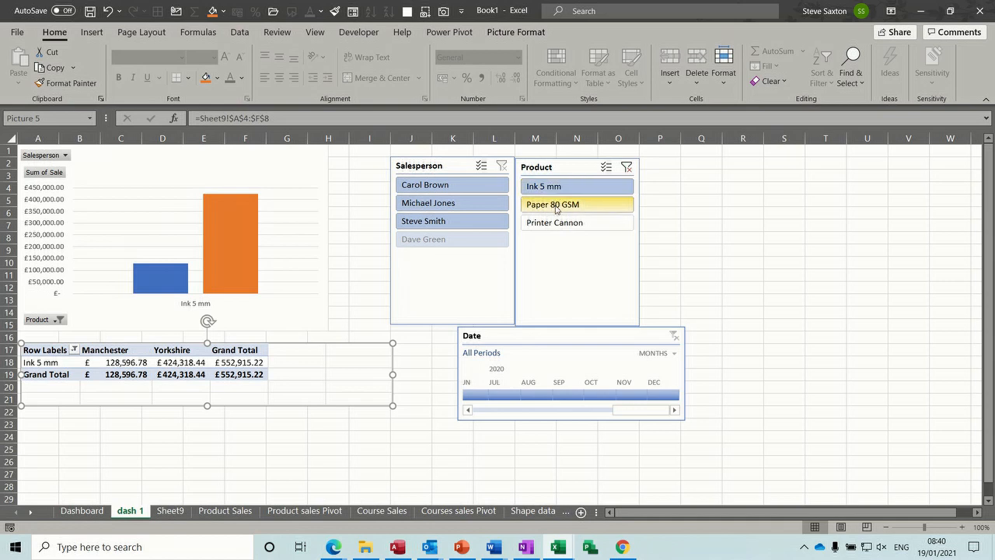
pyautogui.click(469, 206)
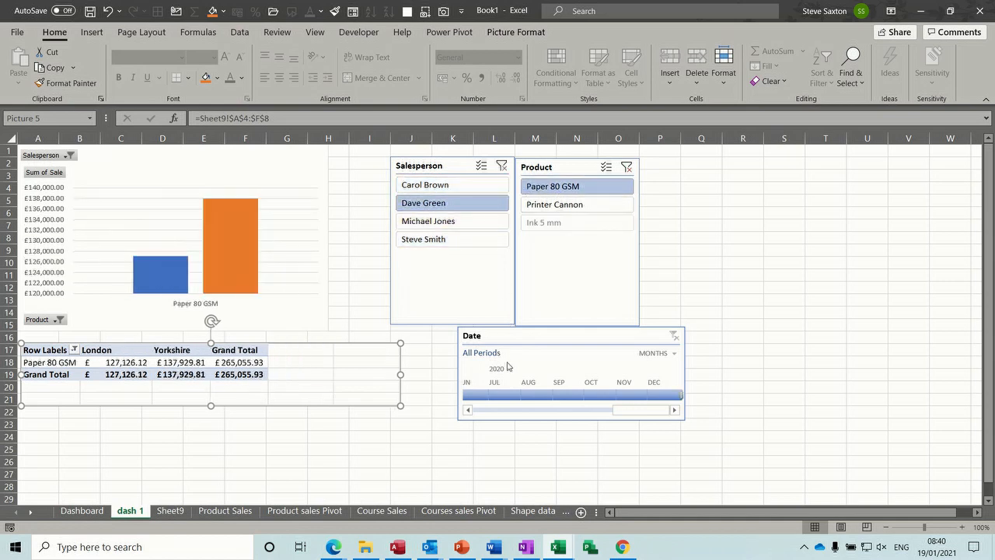
pyautogui.click(498, 394)
pyautogui.click(536, 395)
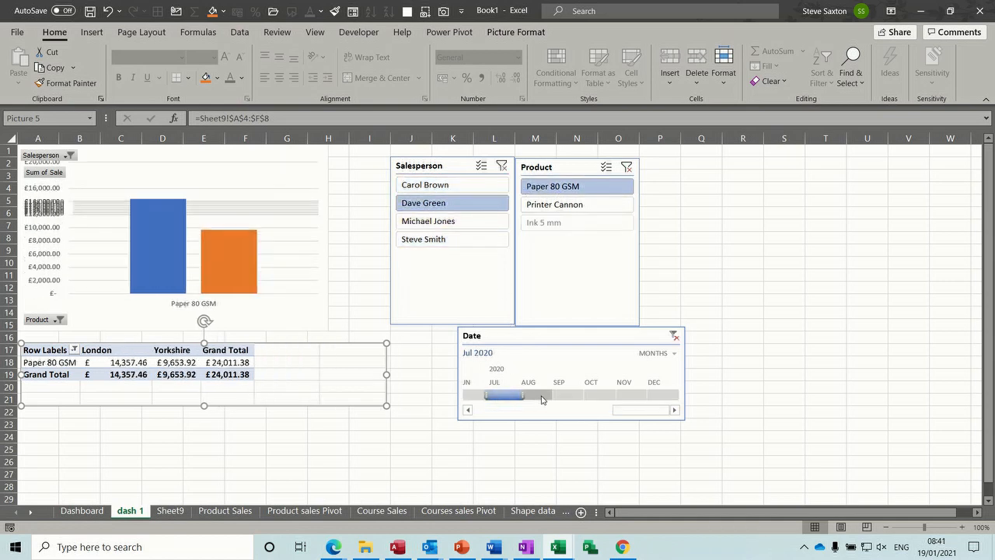
pyautogui.moveTo(613, 340); pyautogui.dragTo(553, 340)
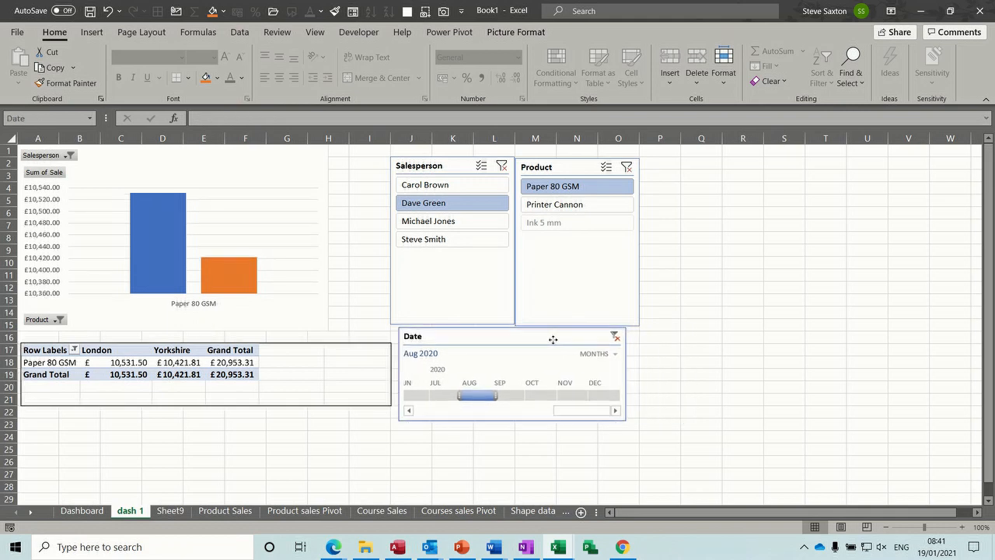
# Move the orange Sales shape group slightly up on the Dashboard sheet, and examine the Sales, Costs and Profit figures on Shape data.
pyautogui.click(92, 513)
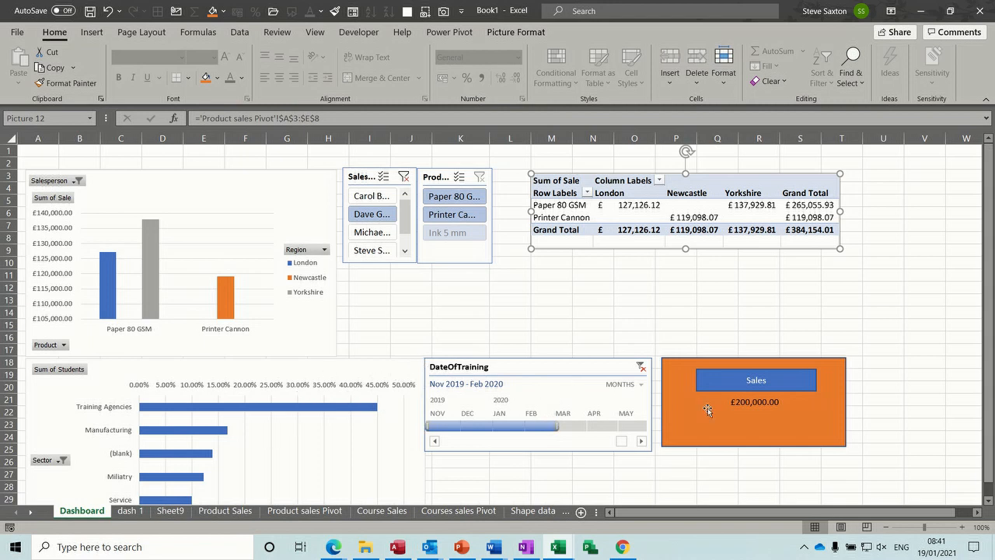
pyautogui.moveTo(694, 410); pyautogui.dragTo(688, 371)
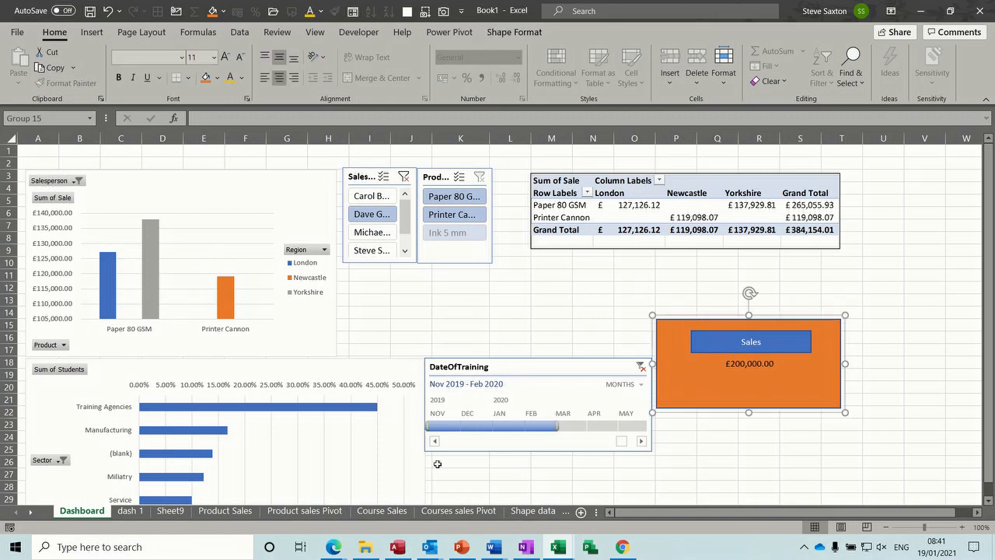
pyautogui.click(130, 510)
pyautogui.click(171, 511)
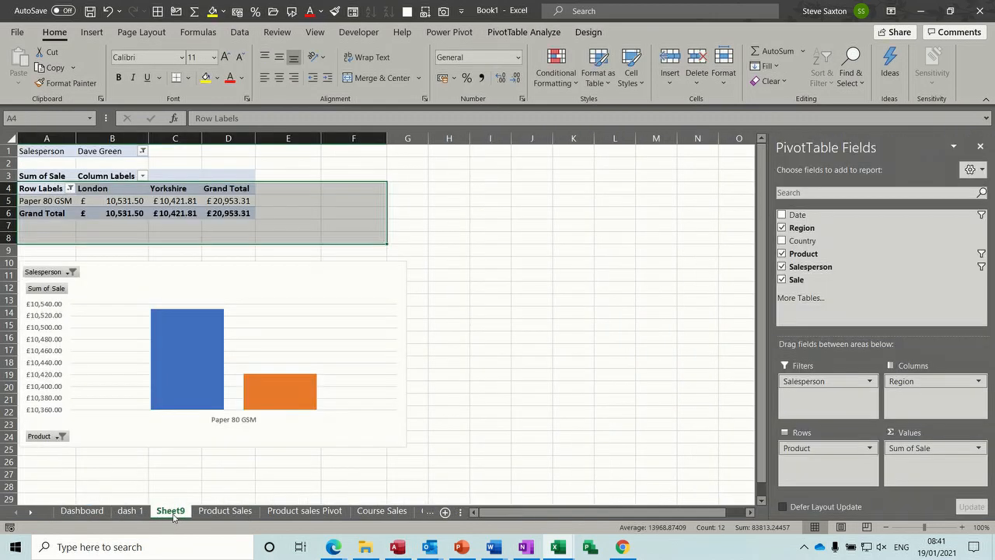
pyautogui.click(221, 511)
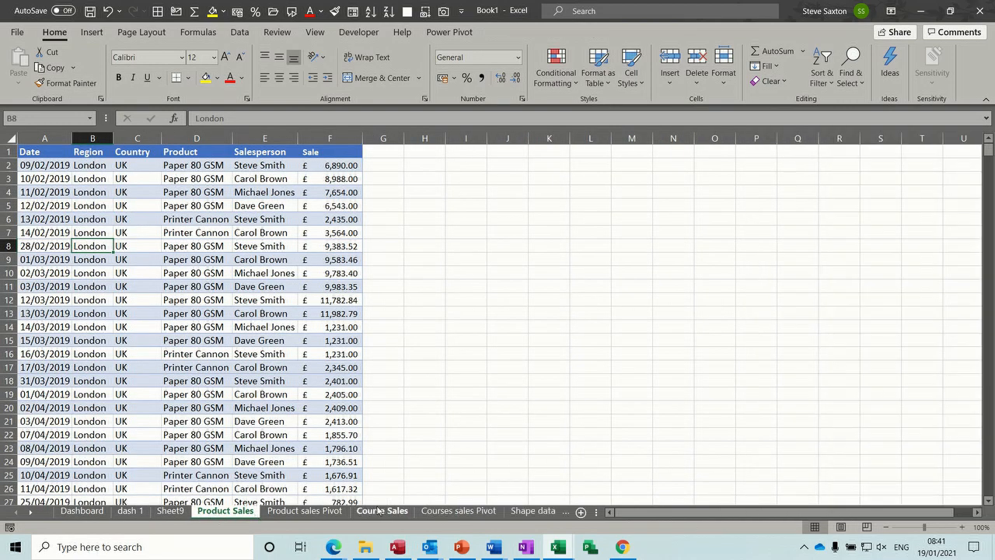
pyautogui.click(532, 510)
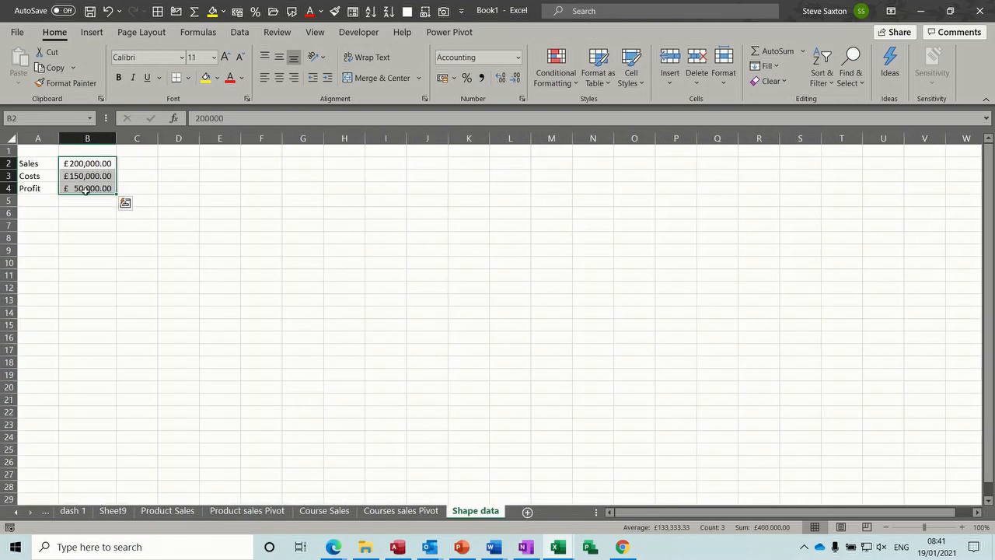
pyautogui.click(73, 226)
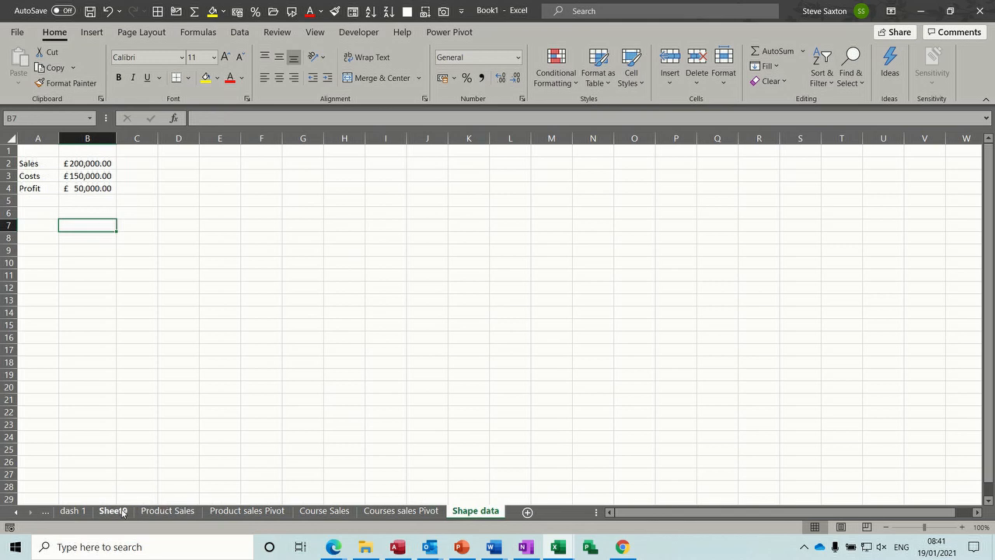
# On the dash 1 sheet, clear the Date timeline and Product slicer filters.
pyautogui.click(76, 510)
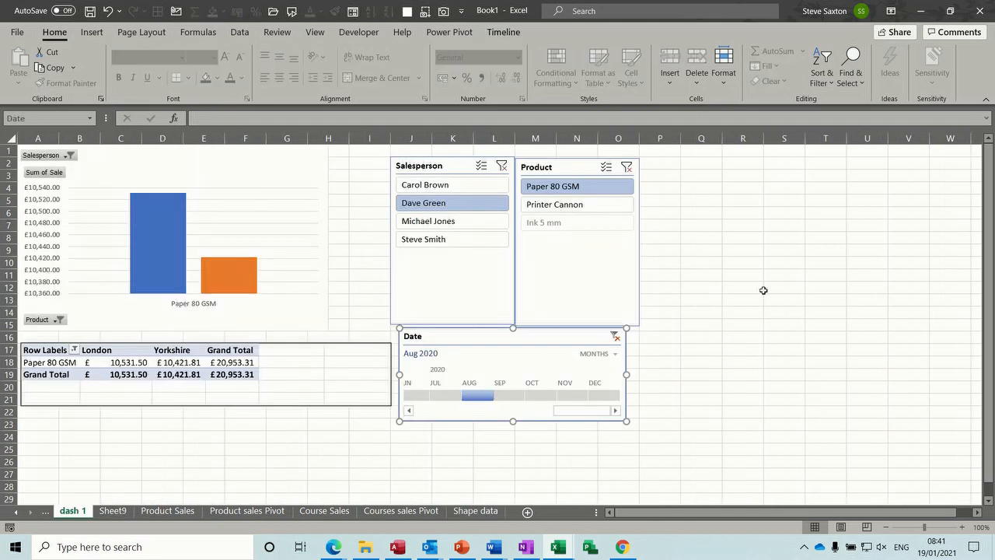
pyautogui.click(238, 421)
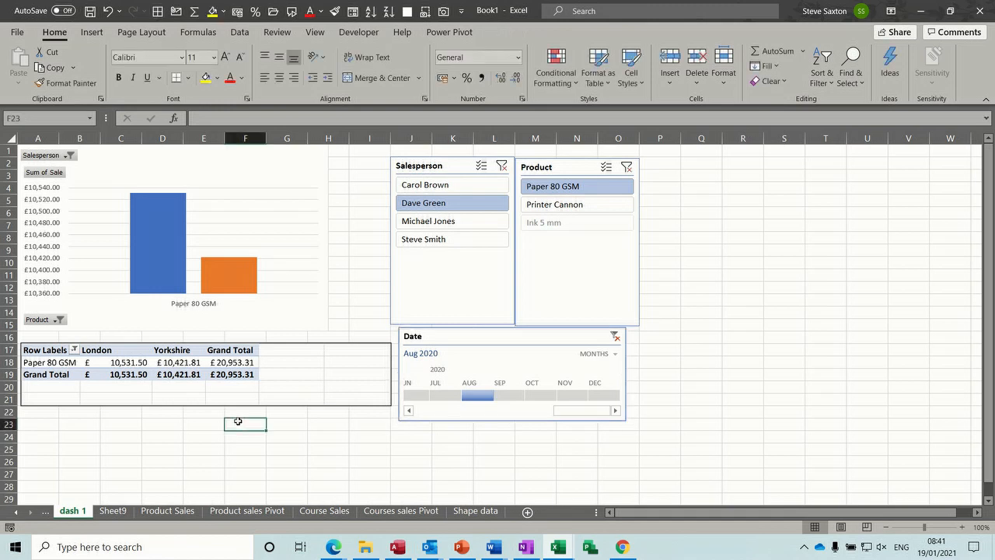
pyautogui.click(615, 336)
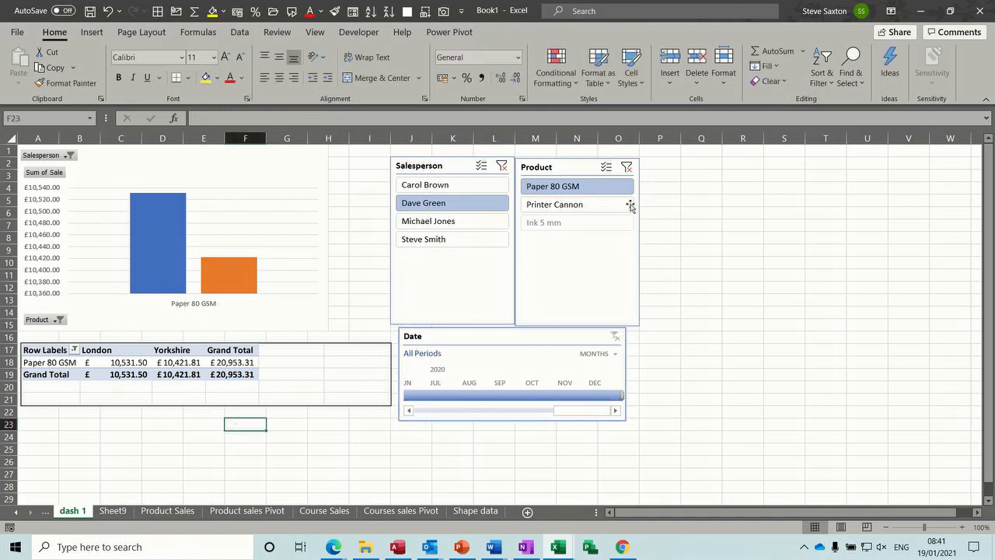
pyautogui.click(631, 173)
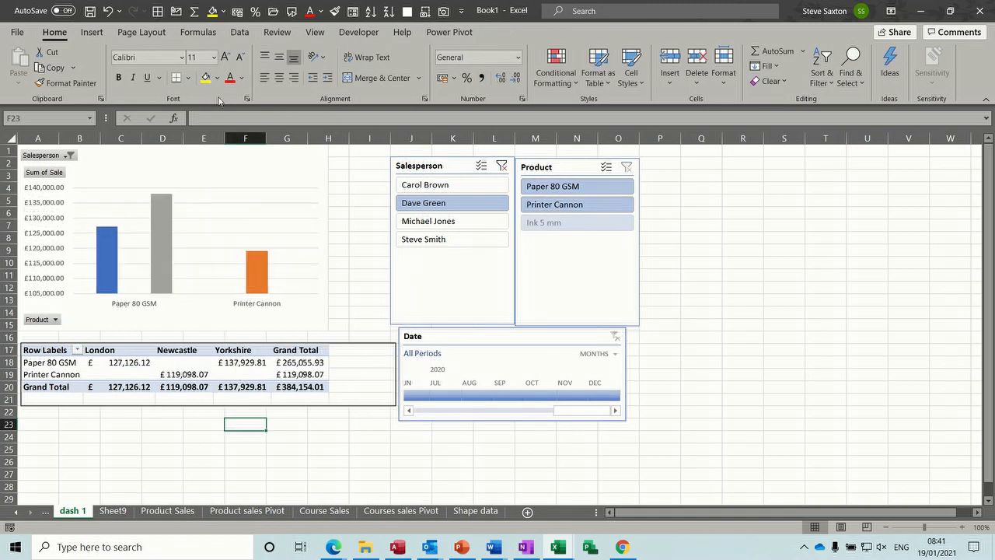
# Draw a rectangle about 3.75 cm high and 5.95 cm wide beside the Product slicer on dash 1.
pyautogui.click(91, 33)
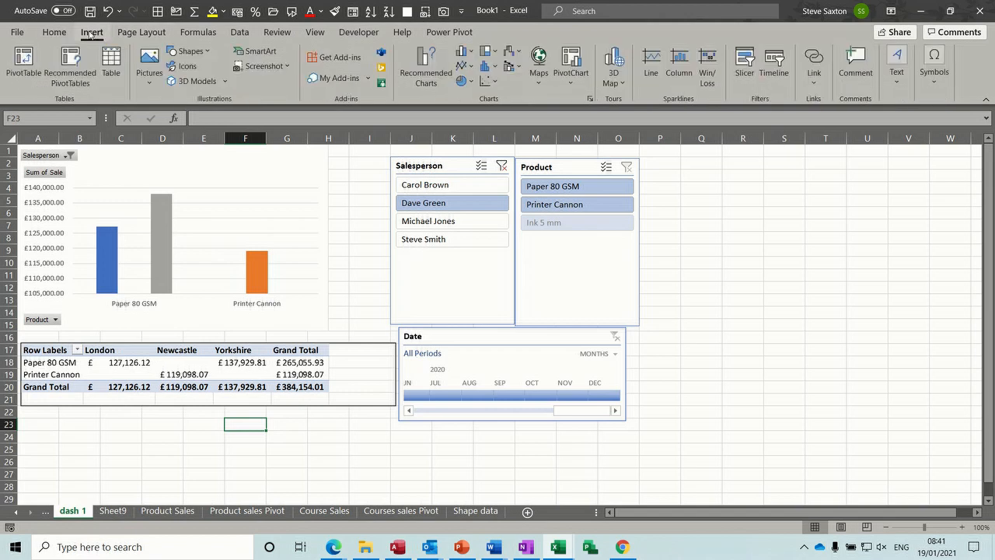
pyautogui.click(210, 57)
pyautogui.click(213, 86)
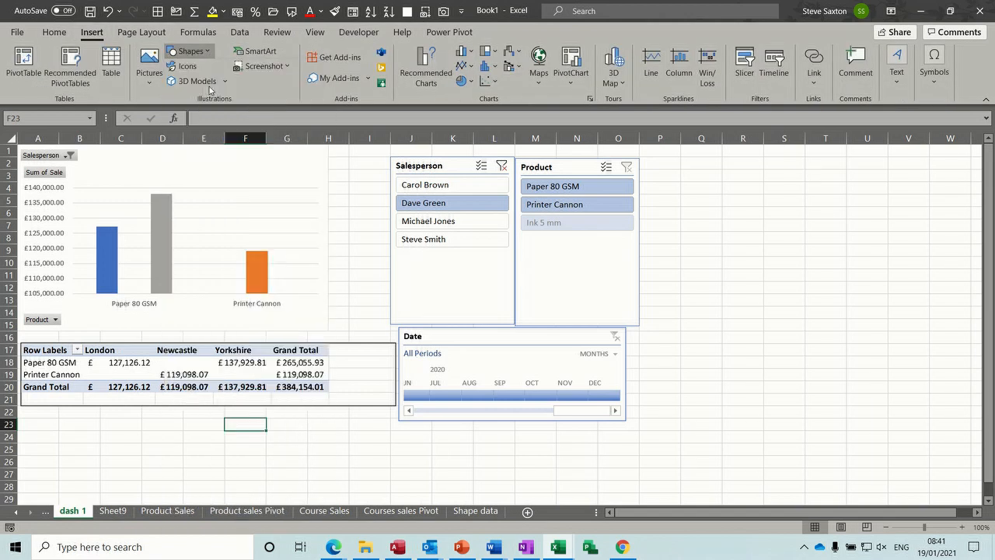
pyautogui.moveTo(667, 166)
pyautogui.mouseDown()
pyautogui.moveTo(717, 209)
pyautogui.moveTo(786, 231)
pyautogui.moveTo(814, 260)
pyautogui.mouseUp()
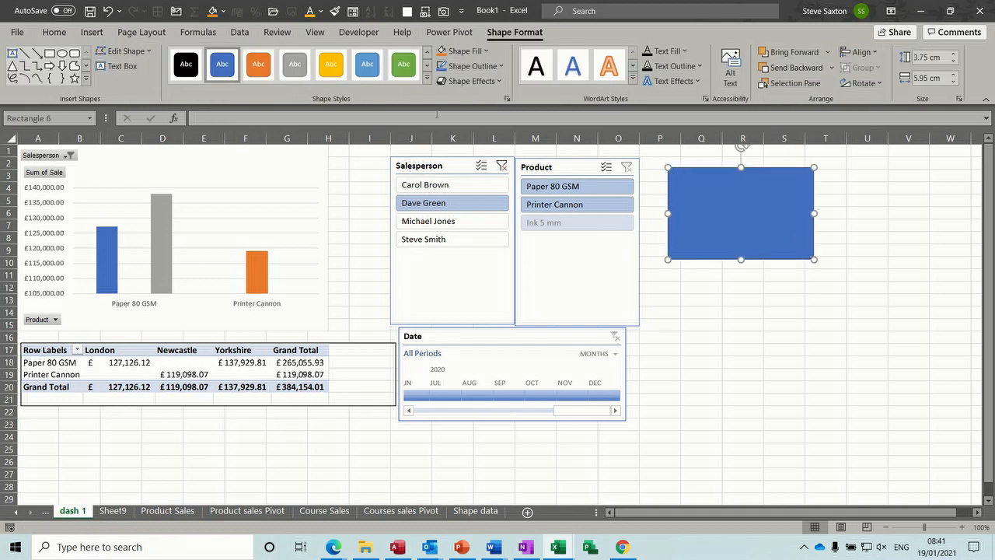
# Link the rectangle's text to the Sales figure with the formula ='Shape data'!B2.
pyautogui.click(221, 117)
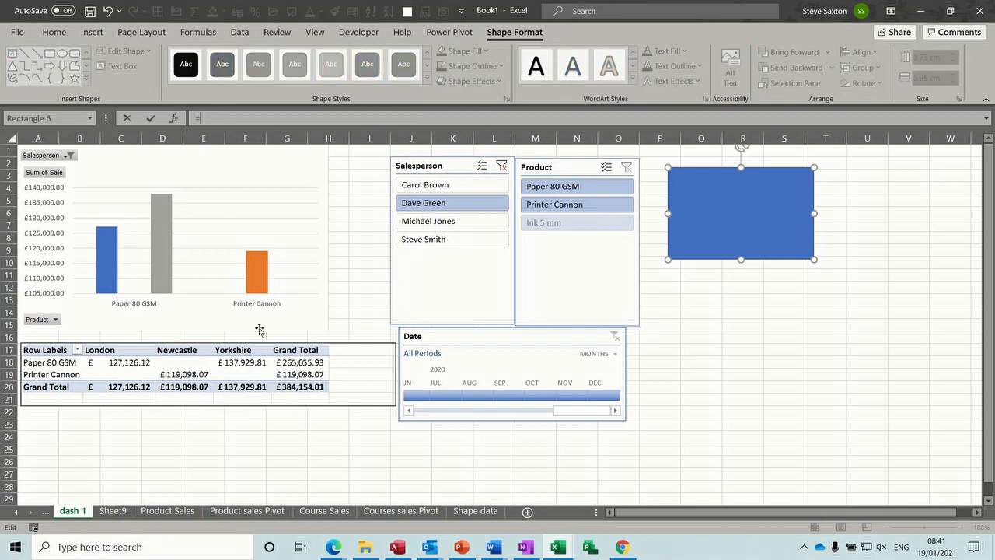
pyautogui.click(471, 511)
pyautogui.click(88, 163)
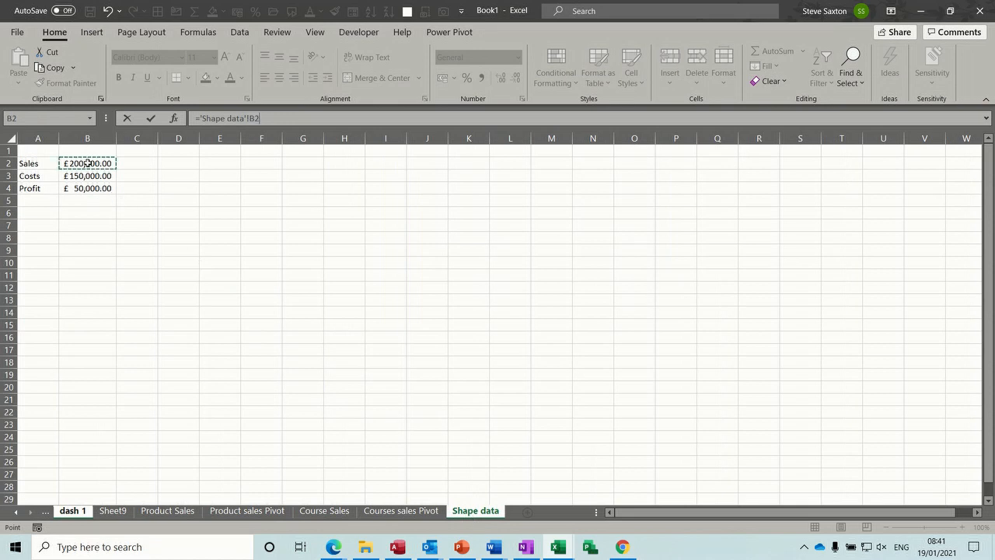
pyautogui.click(150, 118)
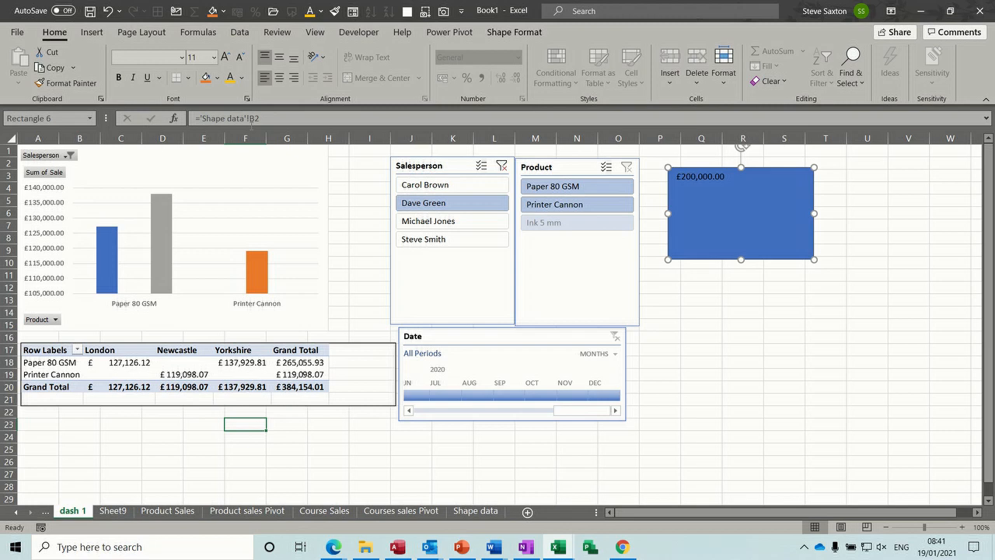
# Set the rectangle's text to Middle vertical alignment and centre it horizontally, and shift the rectangle slightly right.
pyautogui.rightClick(712, 190)
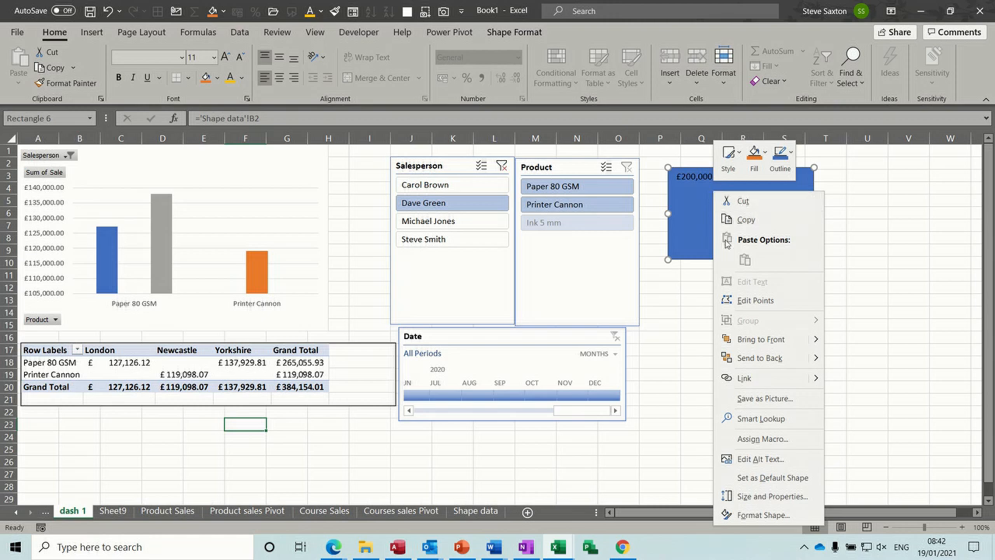
pyautogui.click(742, 515)
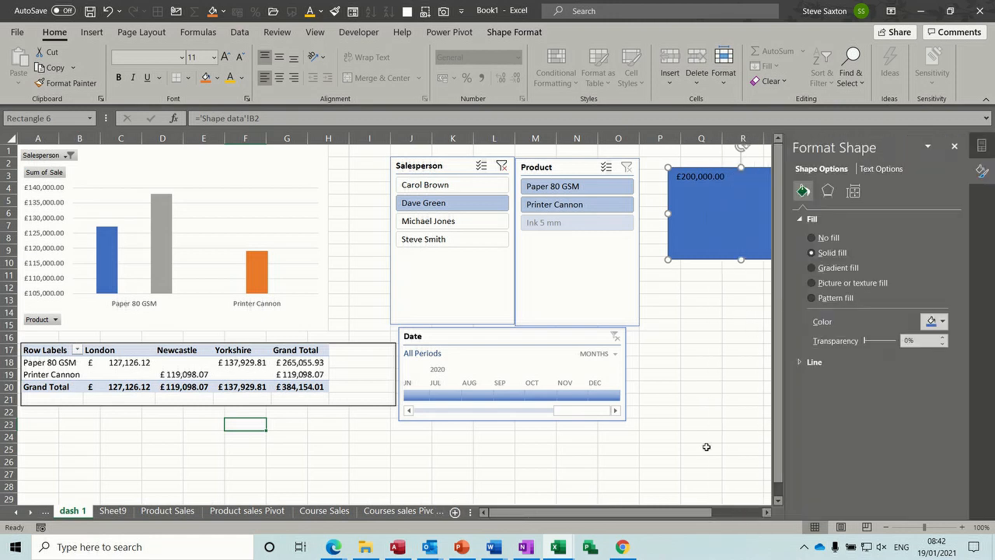
pyautogui.click(765, 512)
pyautogui.click(766, 513)
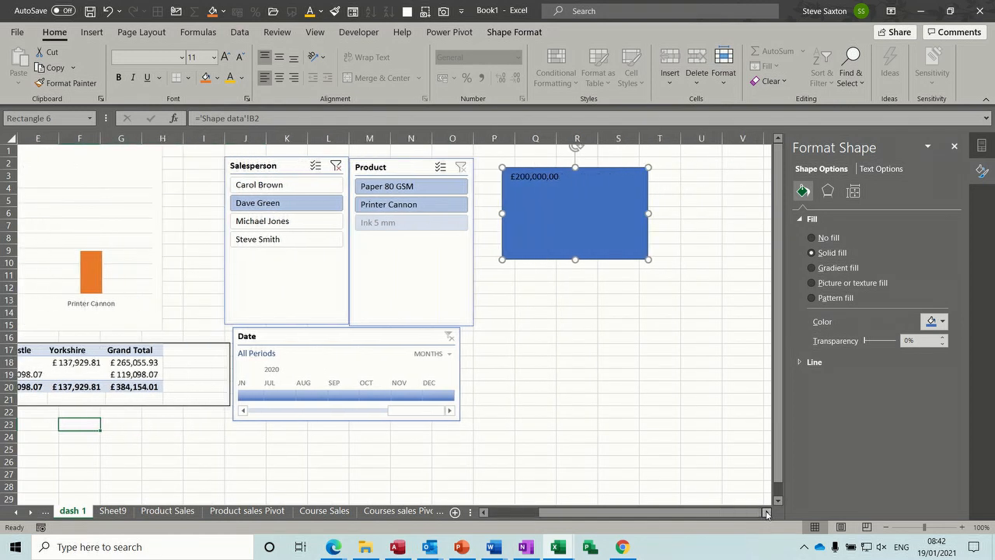
pyautogui.click(850, 197)
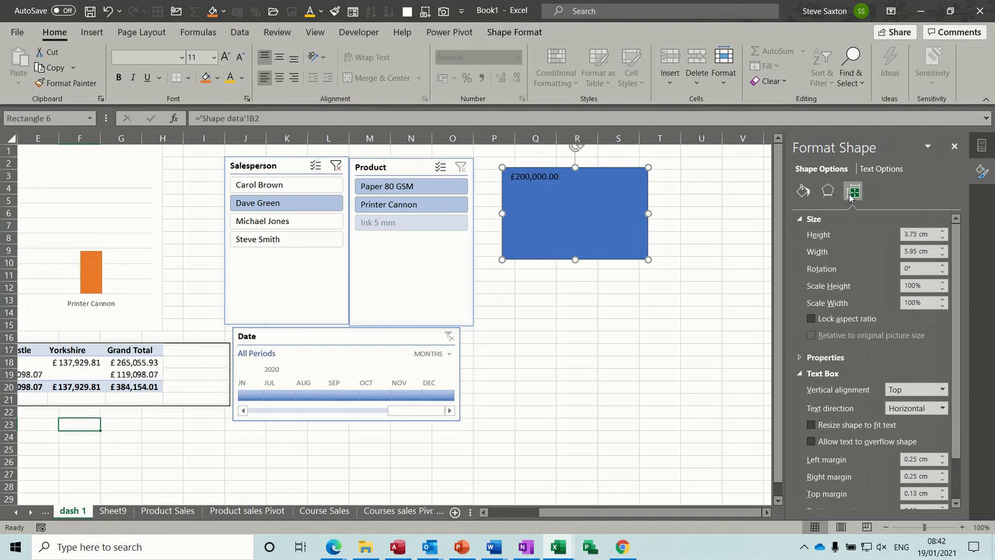
pyautogui.click(943, 391)
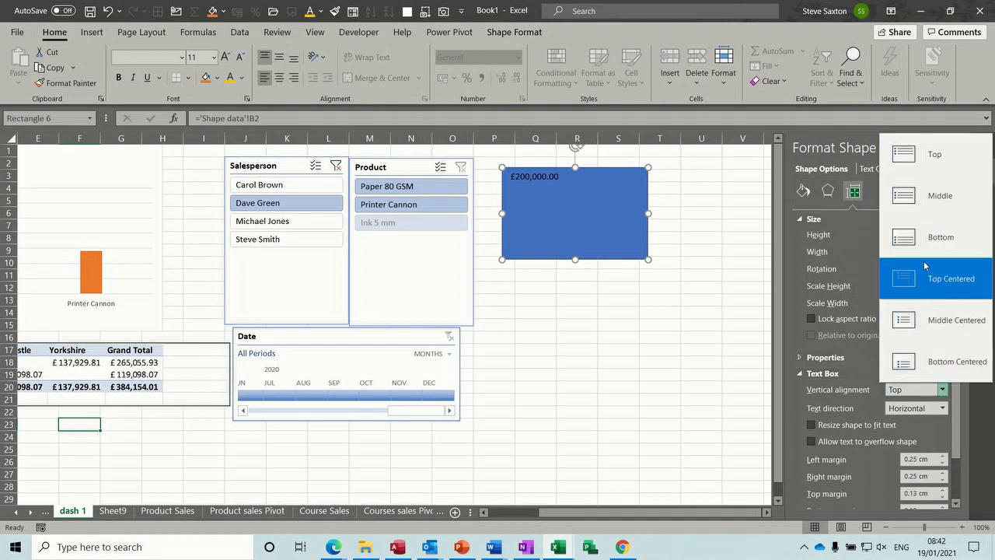
pyautogui.click(913, 204)
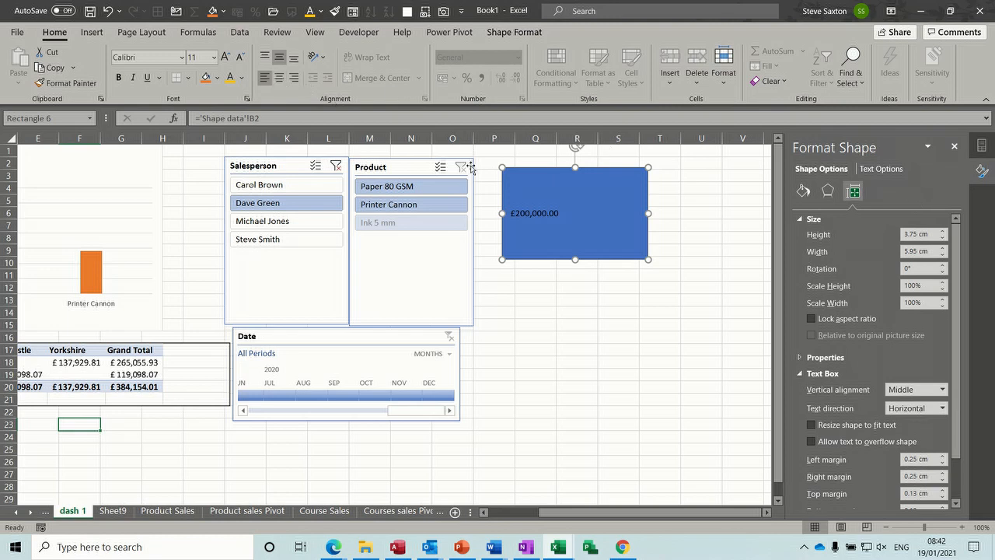
pyautogui.click(279, 78)
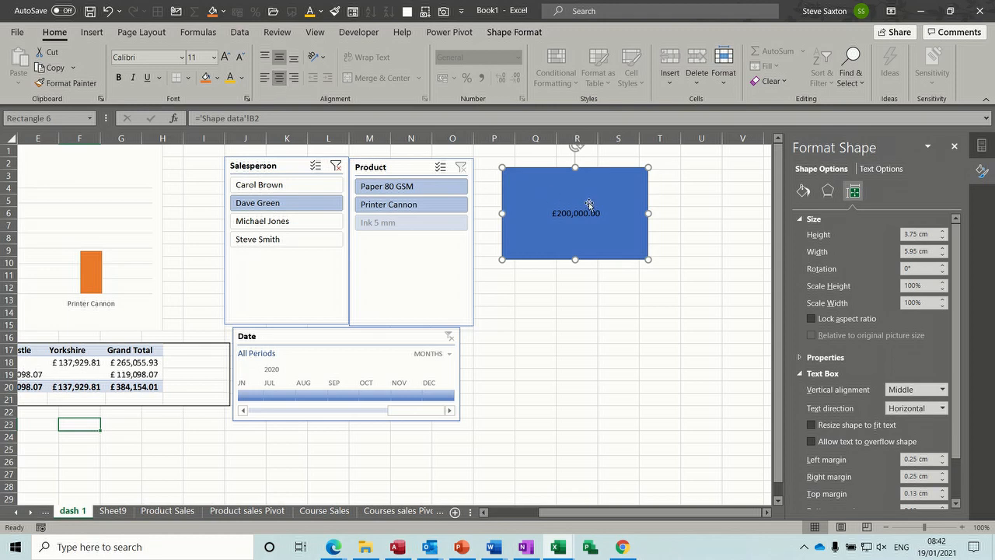
pyautogui.moveTo(604, 187)
pyautogui.mouseDown()
pyautogui.moveTo(604, 228)
pyautogui.moveTo(605, 184)
pyautogui.moveTo(618, 188)
pyautogui.mouseUp()
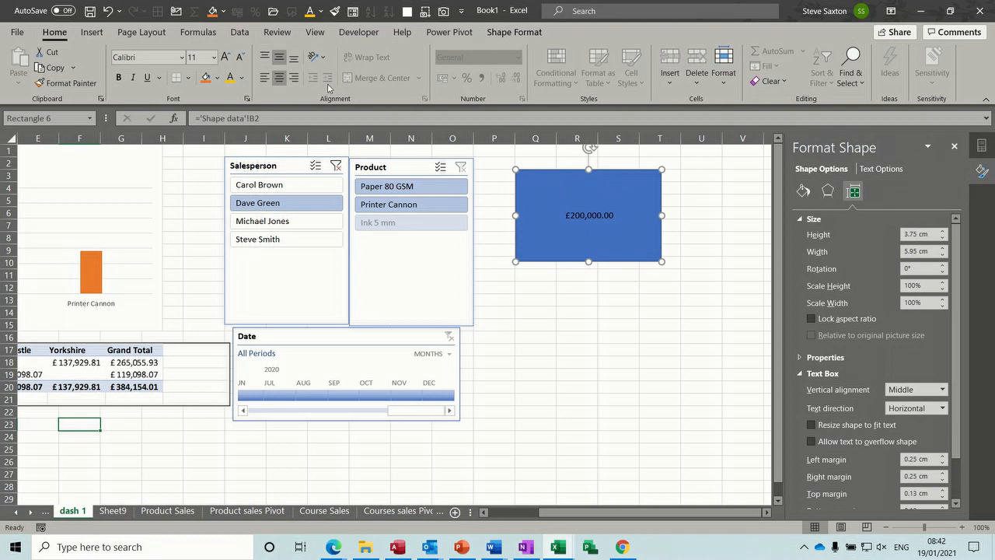
# Draw a label rectangle about 0.91 cm high and 4.85 cm wide above the linked figure, containing the text Sales.
pyautogui.click(90, 33)
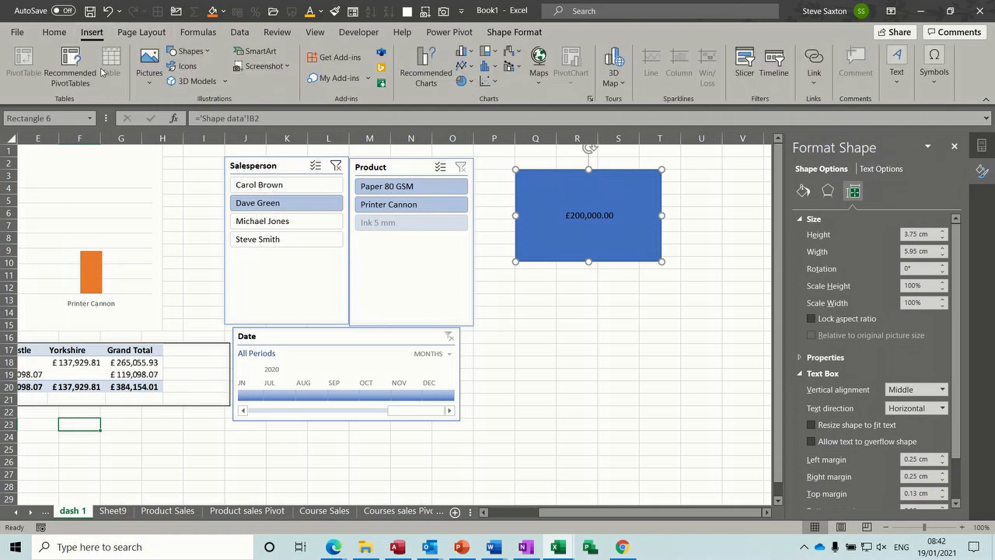
pyautogui.click(206, 52)
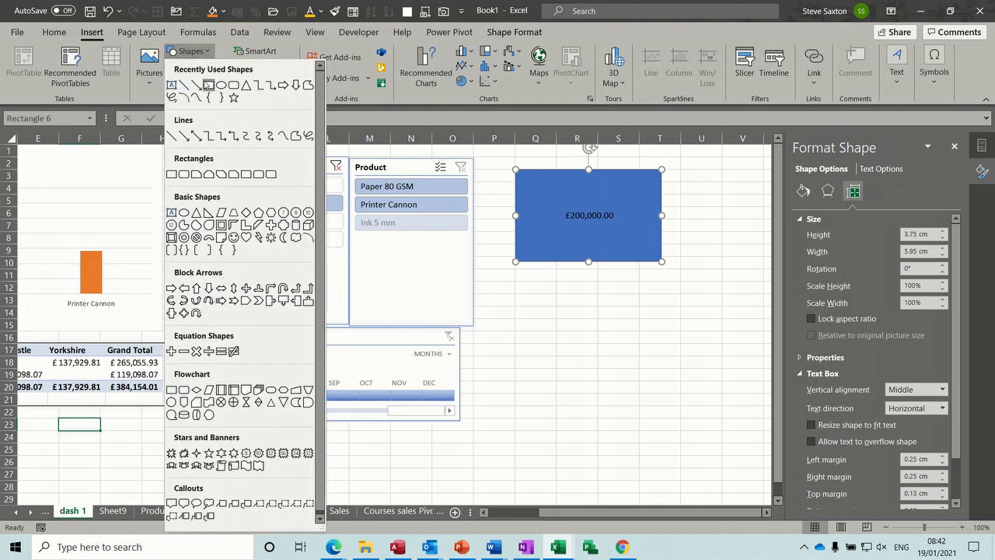
pyautogui.click(208, 85)
pyautogui.moveTo(531, 177); pyautogui.dragTo(650, 200)
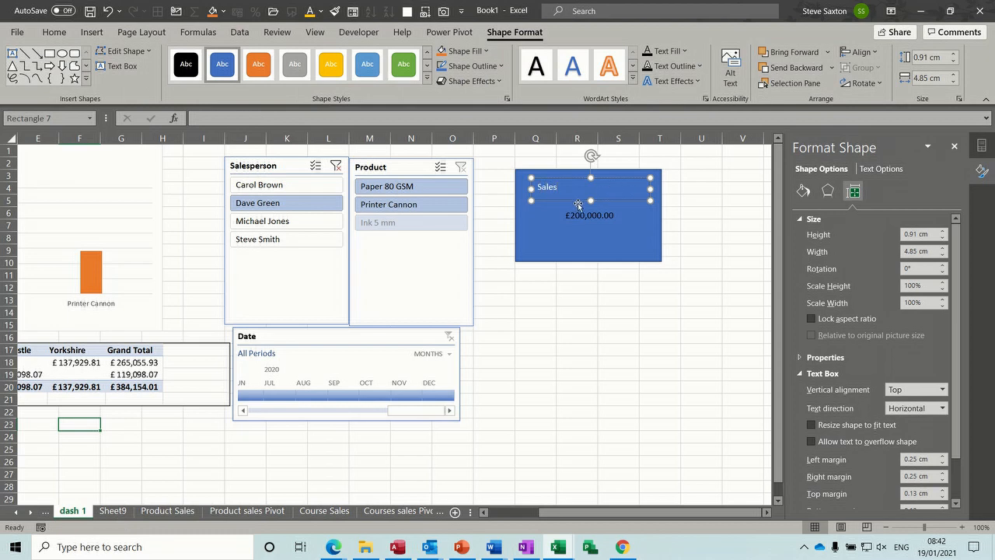
# Centre the Sales label's text vertically and horizontally, and fill the label rectangle with orange.
pyautogui.click(56, 34)
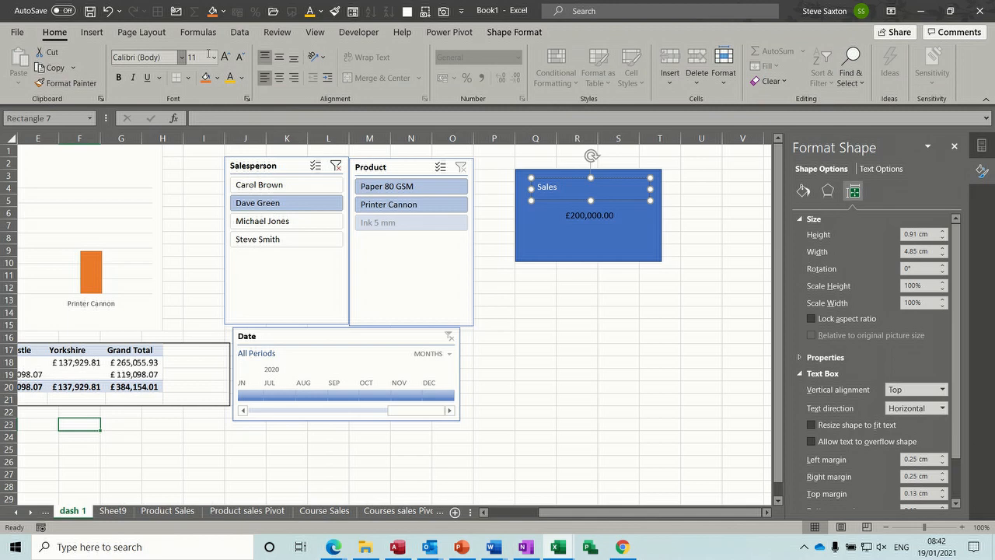
pyautogui.click(278, 57)
pyautogui.click(279, 78)
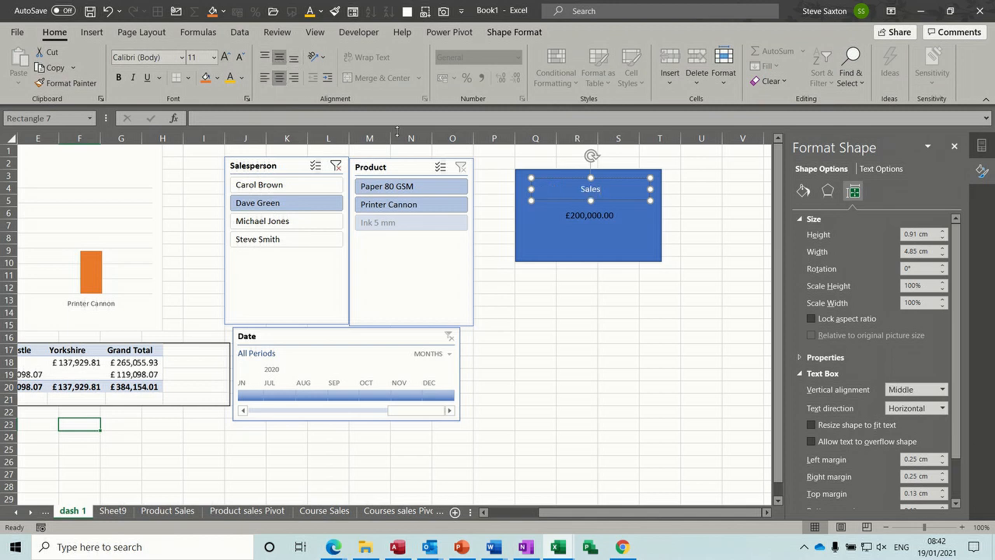
pyautogui.click(573, 272)
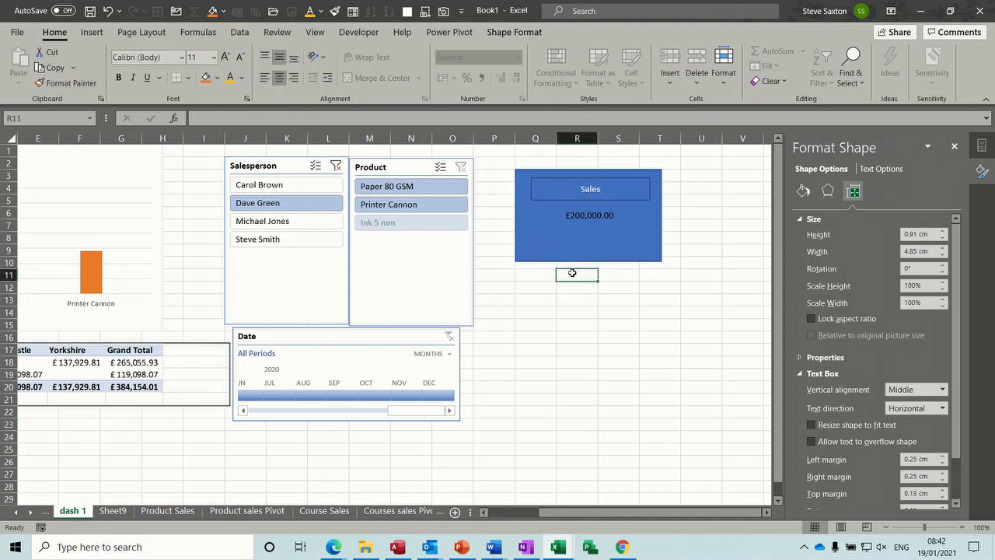
pyautogui.click(628, 193)
pyautogui.click(205, 77)
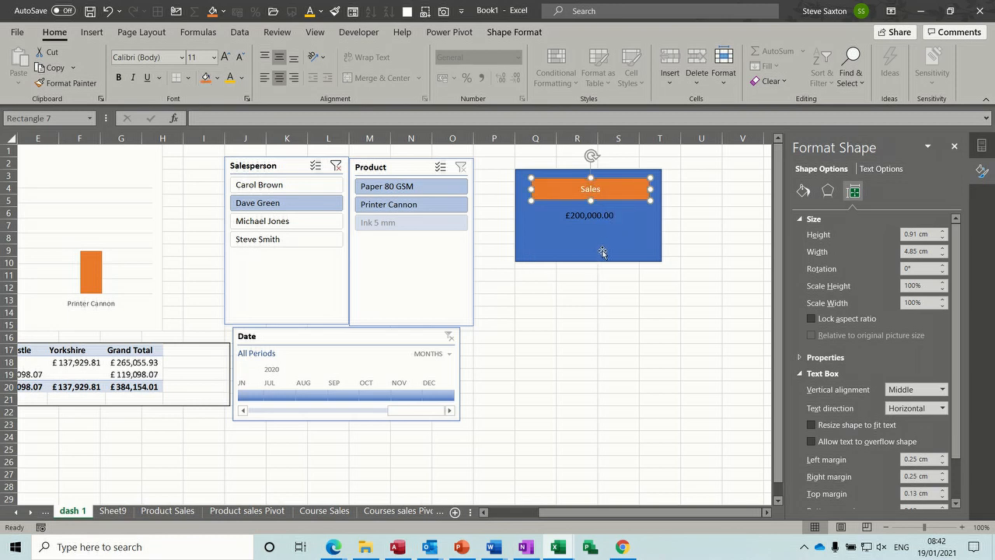
# Group the orange Sales label with the blue rectangle behind it.
pyautogui.keyDown('shift'); pyautogui.click(602, 251); pyautogui.keyUp('shift')
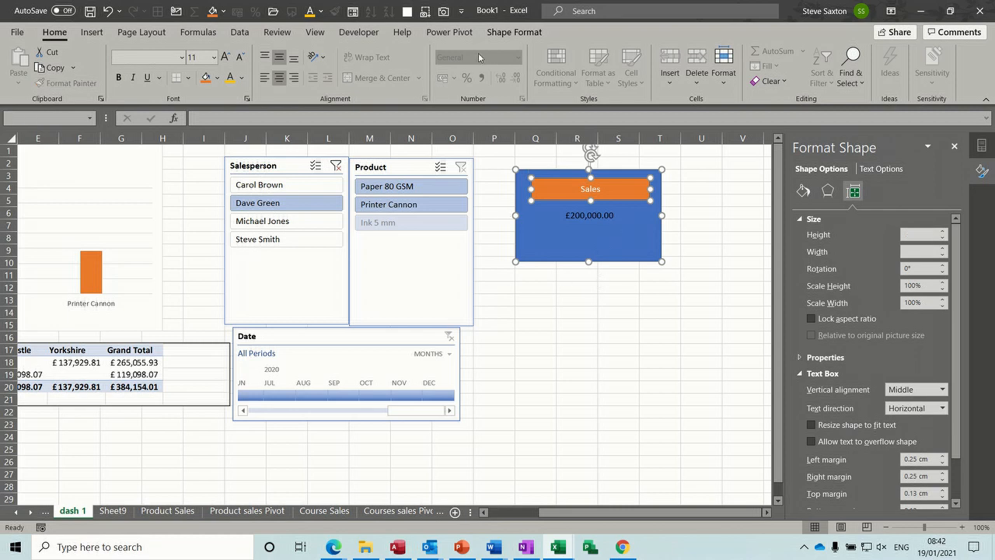
pyautogui.click(513, 33)
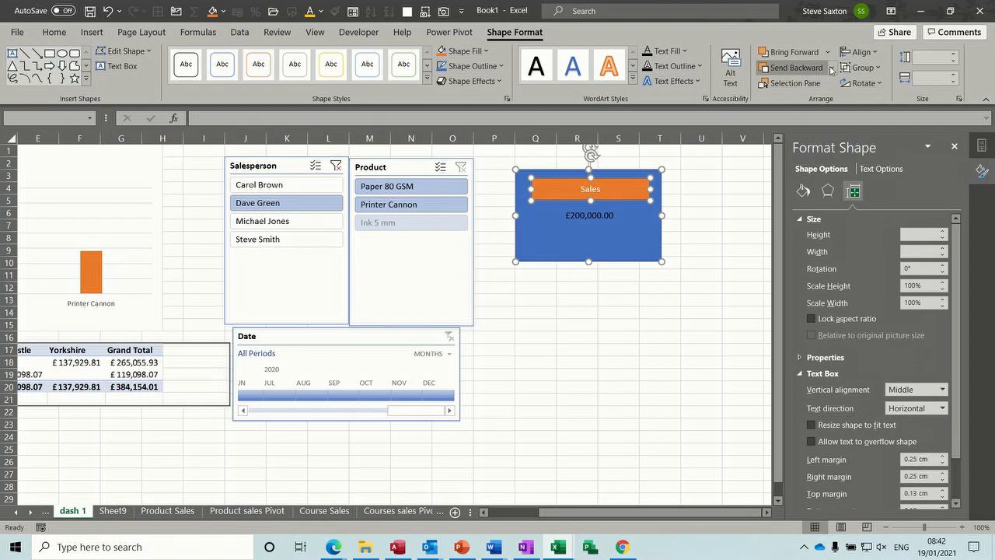
pyautogui.click(862, 67)
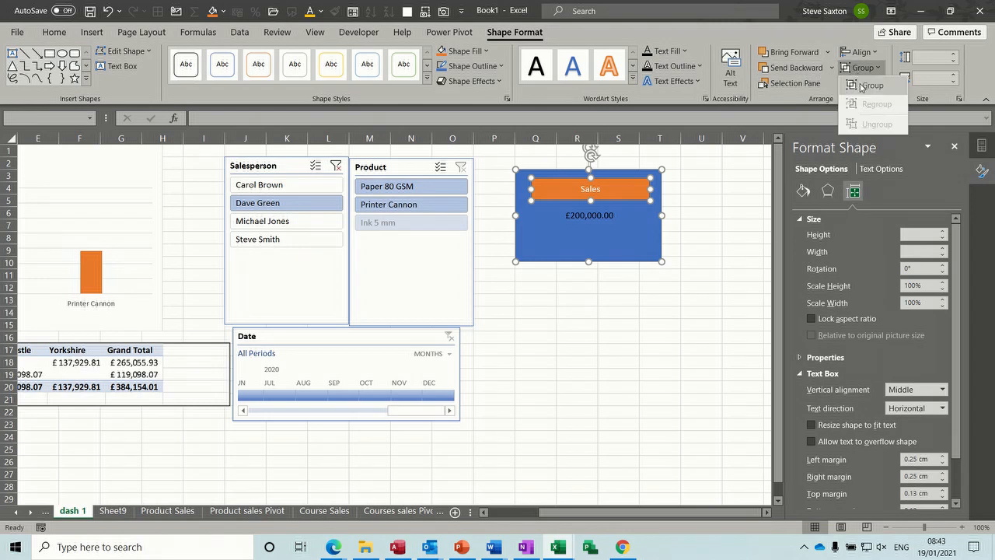
pyautogui.click(861, 86)
pyautogui.click(622, 324)
# Move the Sales group up level with the slicers' upper edge and reduce its height to about 2.22 cm.
pyautogui.moveTo(628, 260)
pyautogui.mouseDown()
pyautogui.moveTo(637, 286)
pyautogui.moveTo(613, 239)
pyautogui.moveTo(648, 266)
pyautogui.moveTo(631, 245)
pyautogui.mouseUp()
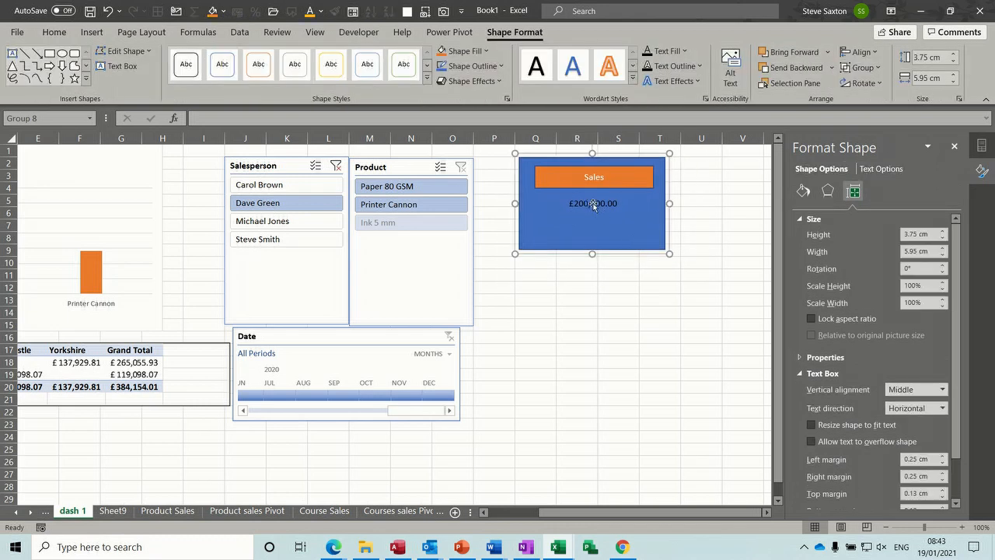
pyautogui.moveTo(594, 253); pyautogui.dragTo(593, 212)
pyautogui.click(590, 237)
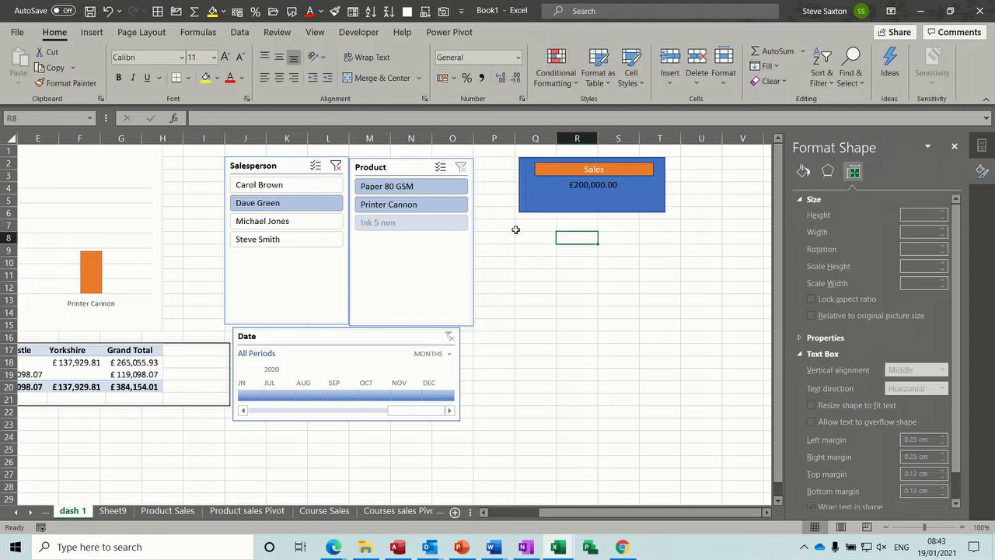
pyautogui.click(529, 234)
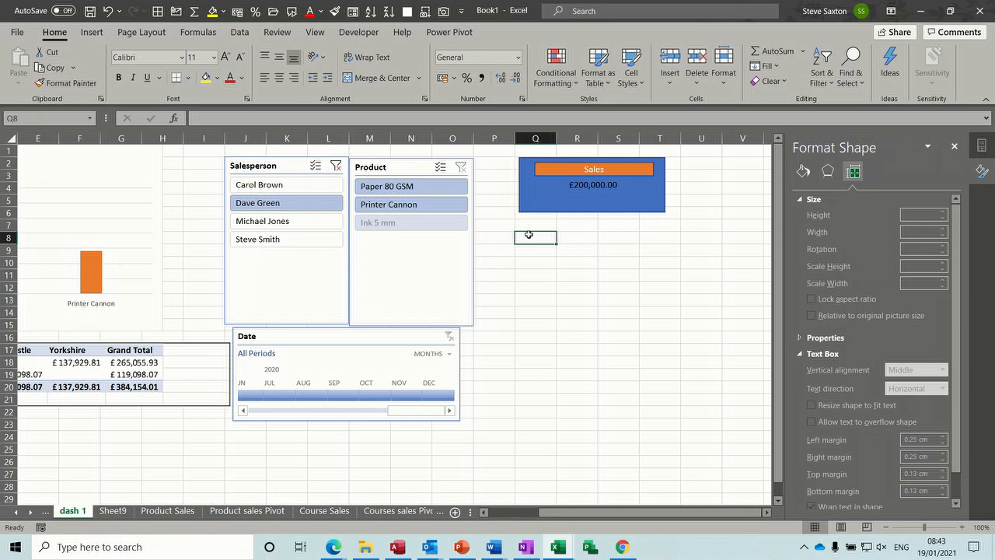
# Copy the Sales group and paste the duplicate at cell Q8, below the original.
pyautogui.click(542, 212)
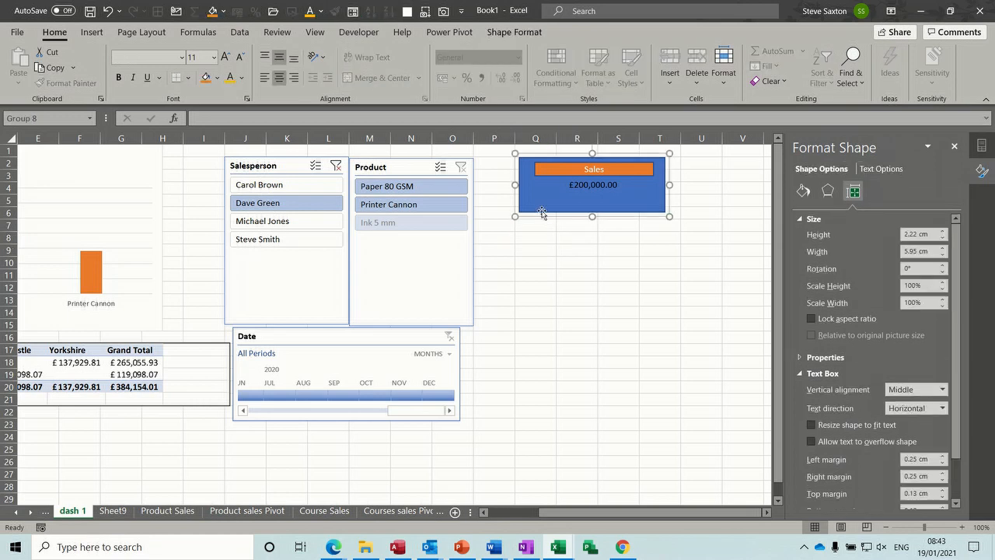
pyautogui.click(528, 240)
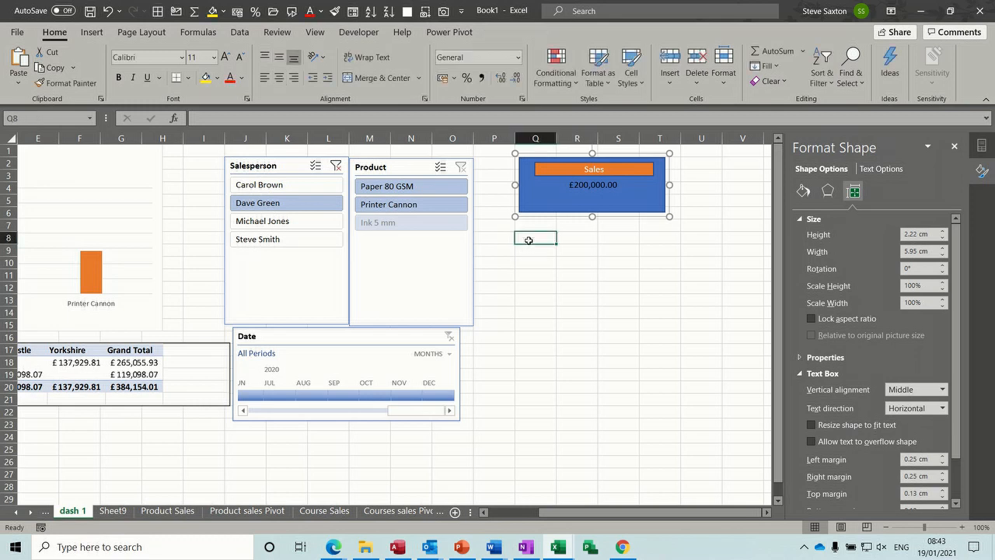
pyautogui.hotkey('ctrl', 'v')
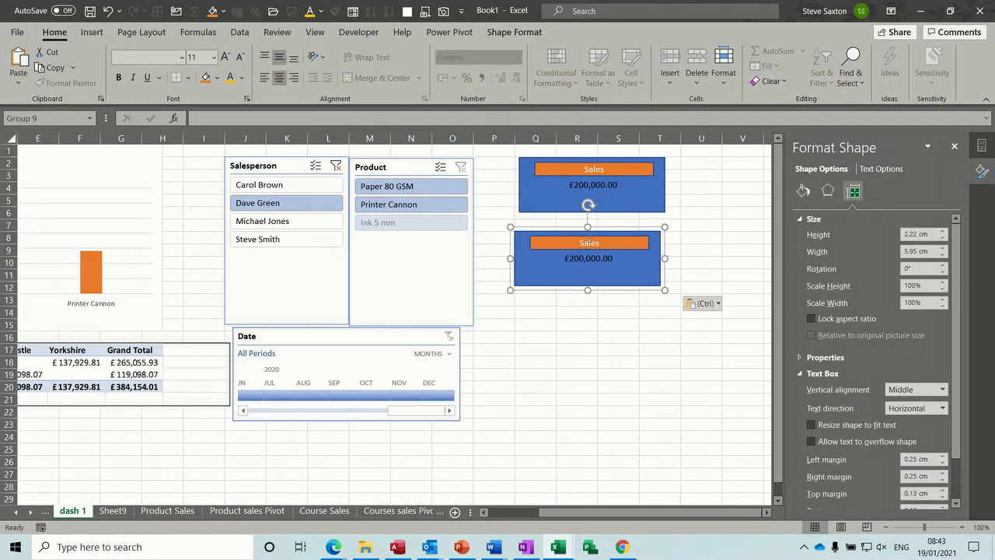
# Relink the duplicate group's blue rectangle to the Costs figure with the formula ='Shape data'!B3.
pyautogui.click(588, 241)
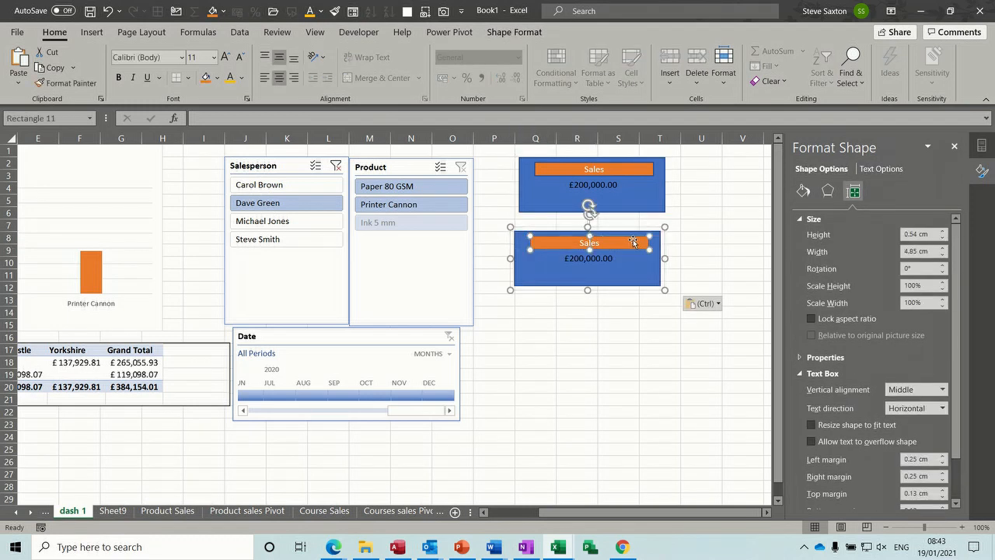
pyautogui.click(607, 261)
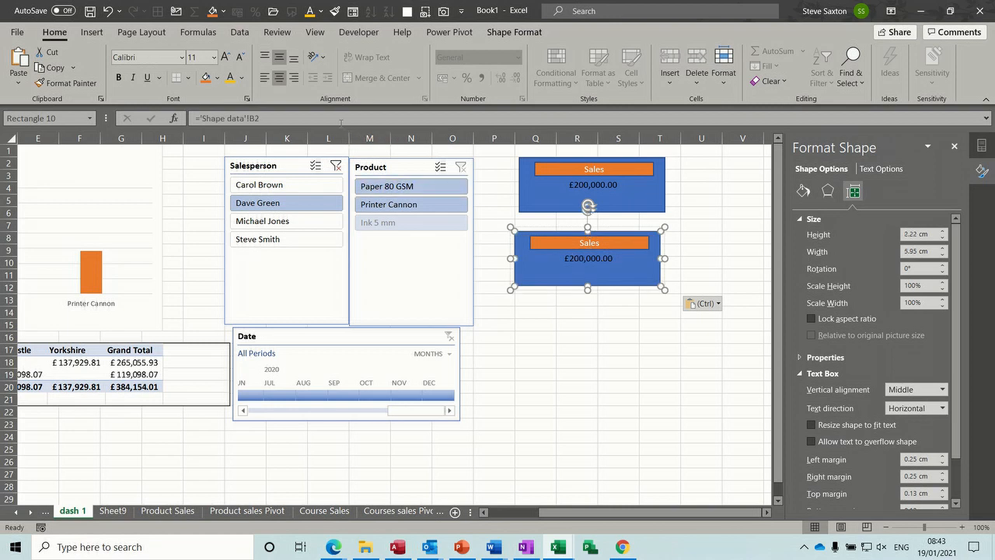
pyautogui.click(340, 122)
pyautogui.press('BackSpace')
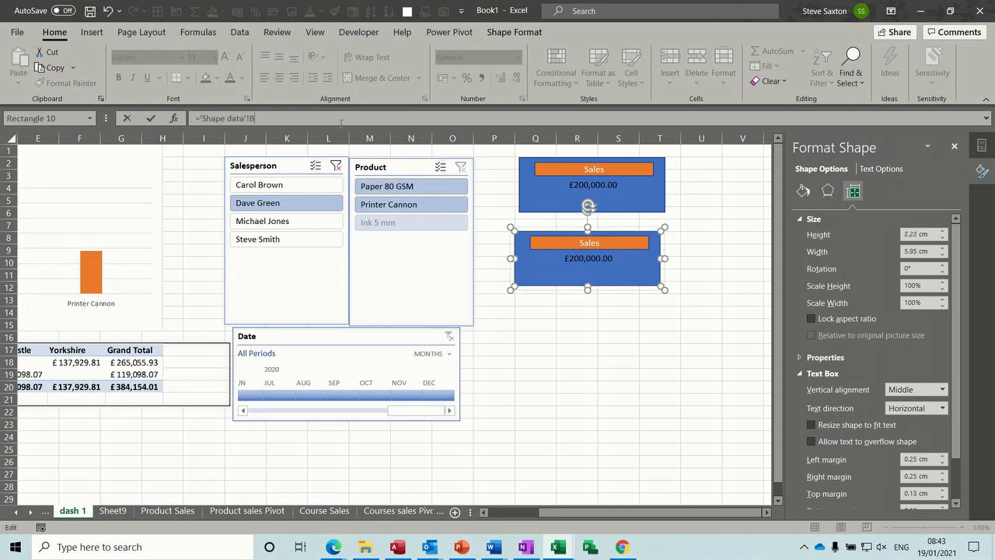
pyautogui.press('Return')
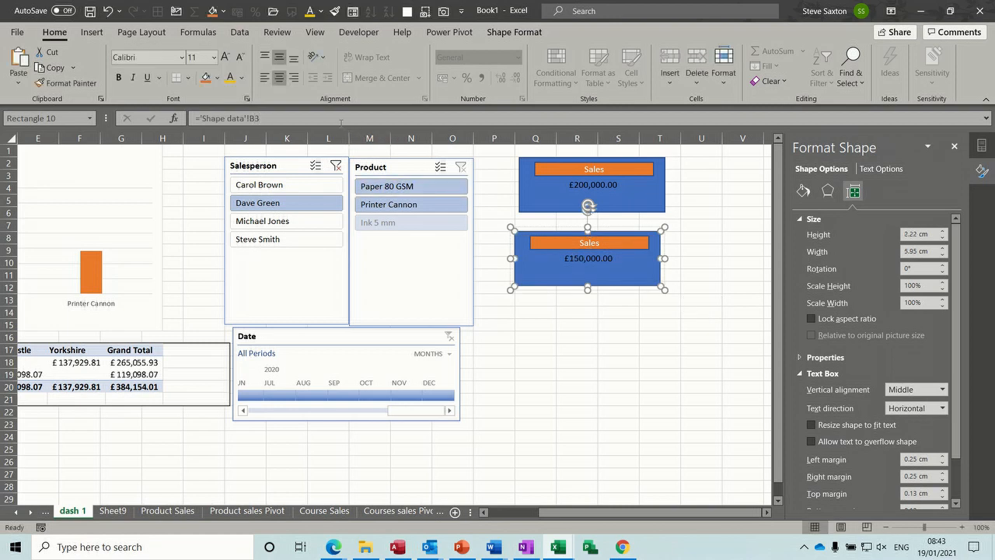
# Relabel the duplicate group's orange rectangle as Costs and move the group up directly beneath the Sales group.
pyautogui.click(595, 243)
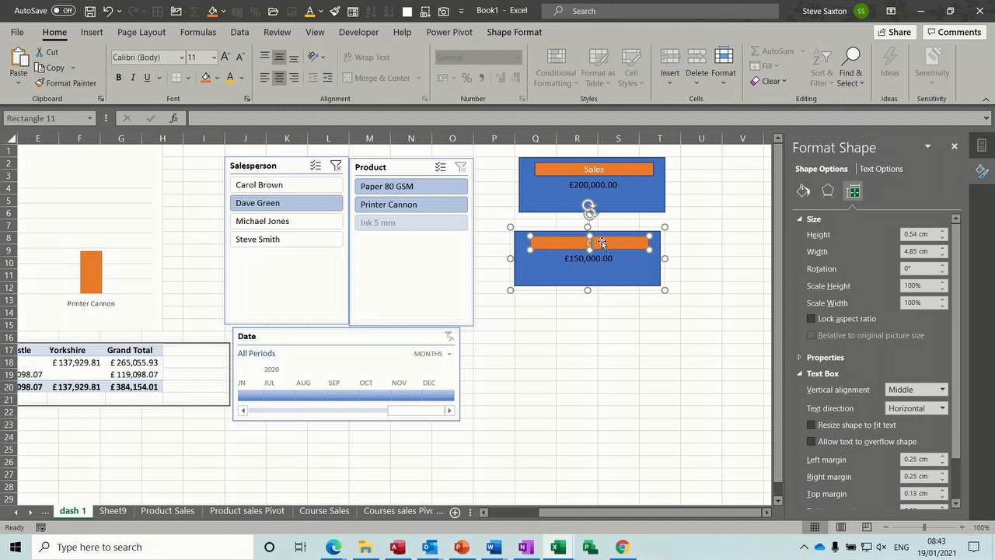
pyautogui.click(590, 333)
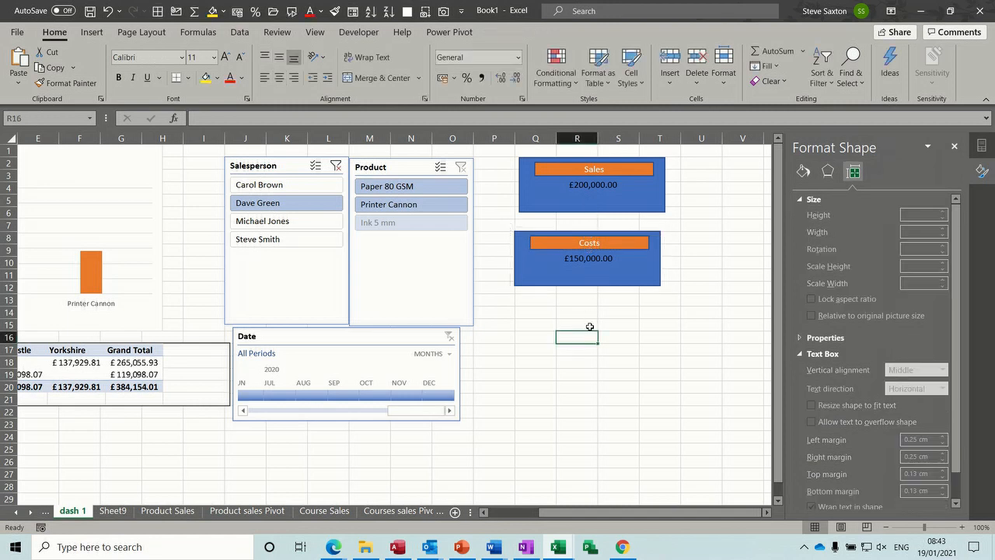
pyautogui.moveTo(587, 286); pyautogui.dragTo(591, 275)
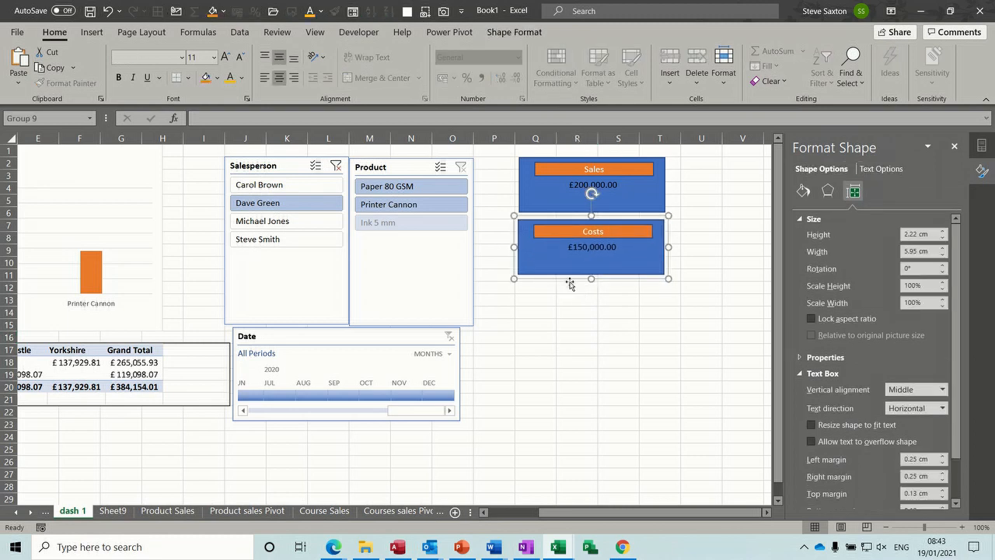
# Paste another copy of the group at cell Q13 and relink its blue rectangle with the formula ='Shape data'!B4.
pyautogui.click(534, 302)
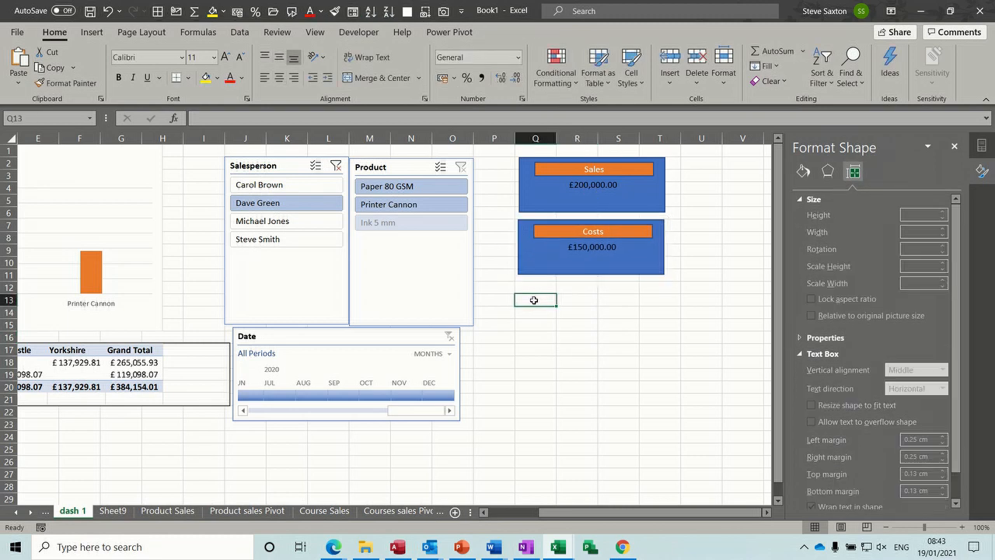
pyautogui.hotkey('ctrl', 'v')
pyautogui.click(593, 320)
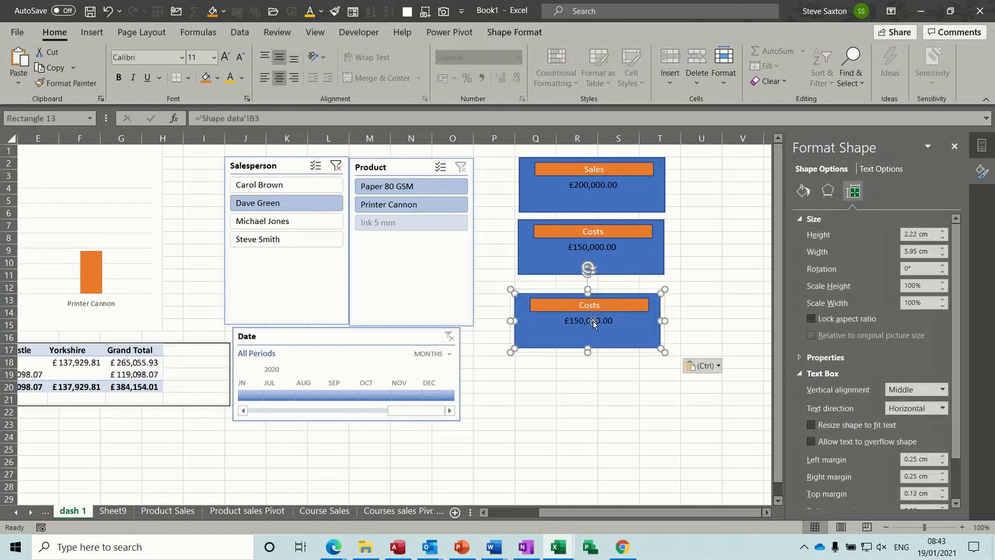
pyautogui.click(274, 120)
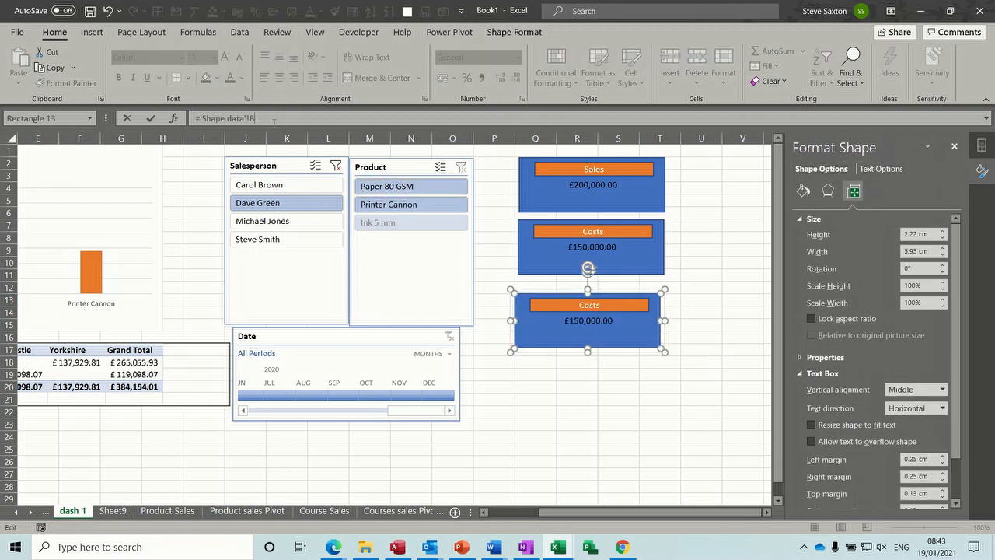
pyautogui.press('Return')
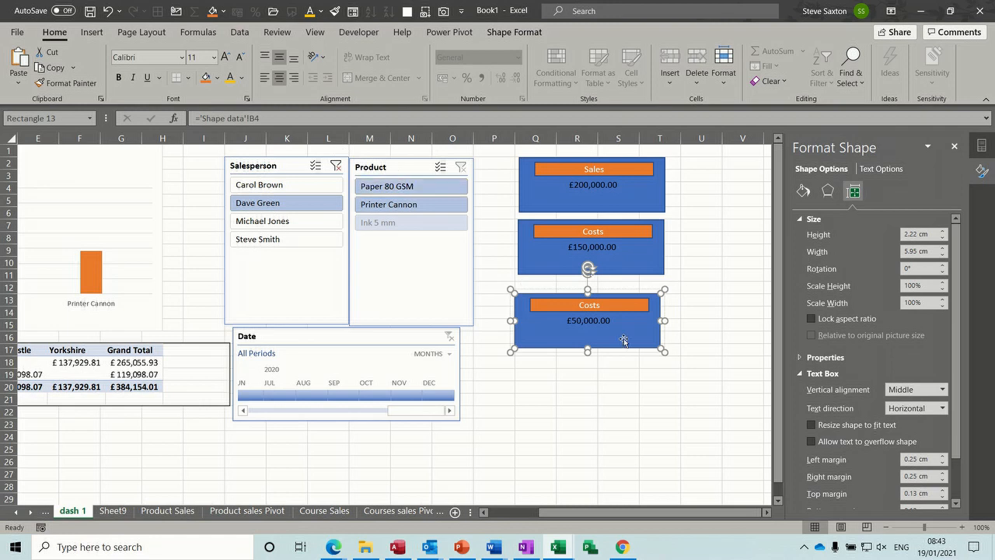
# Relabel the third group's orange rectangle as Profit and move the group up beneath the Costs group.
pyautogui.click(604, 309)
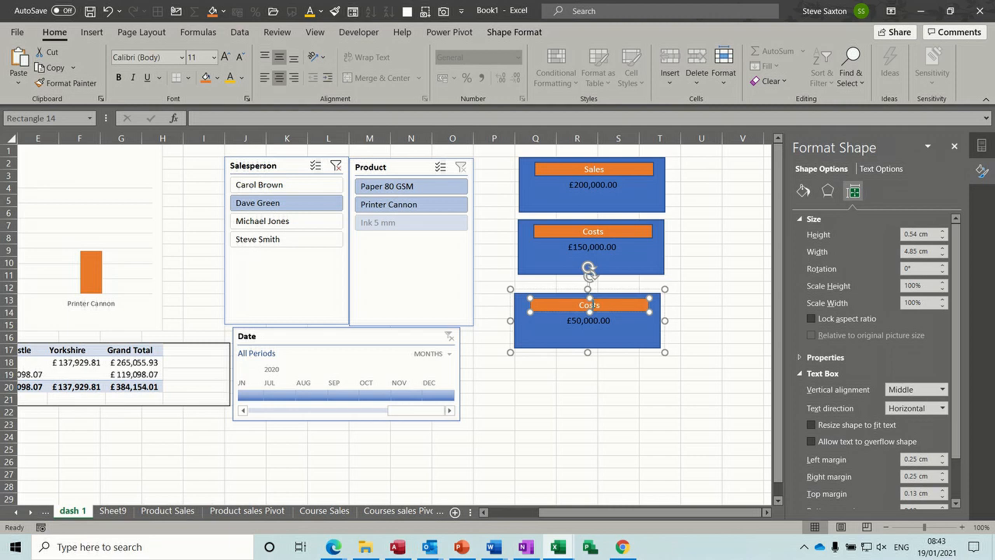
pyautogui.press('BackSpace')
pyautogui.click(520, 409)
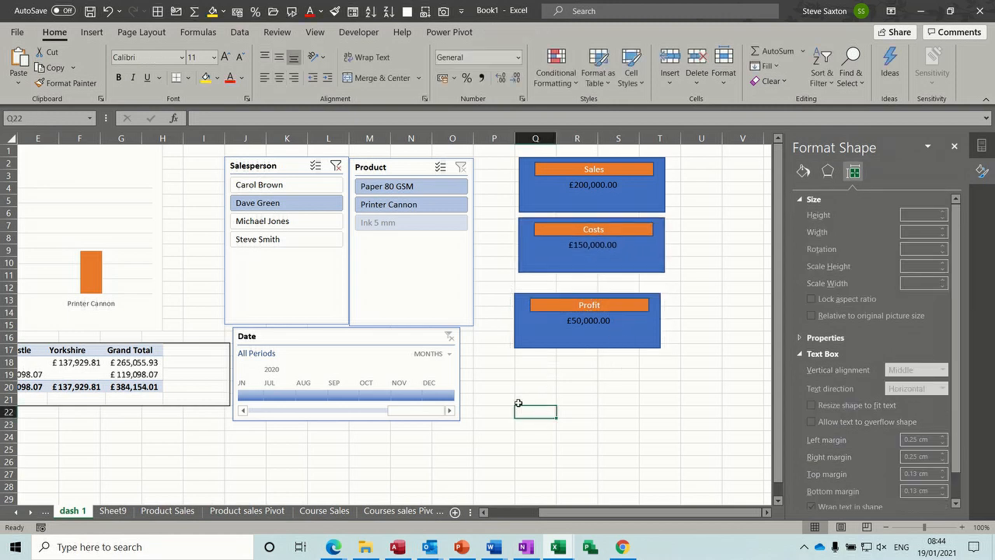
pyautogui.moveTo(542, 352); pyautogui.dragTo(546, 336)
pyautogui.click(525, 376)
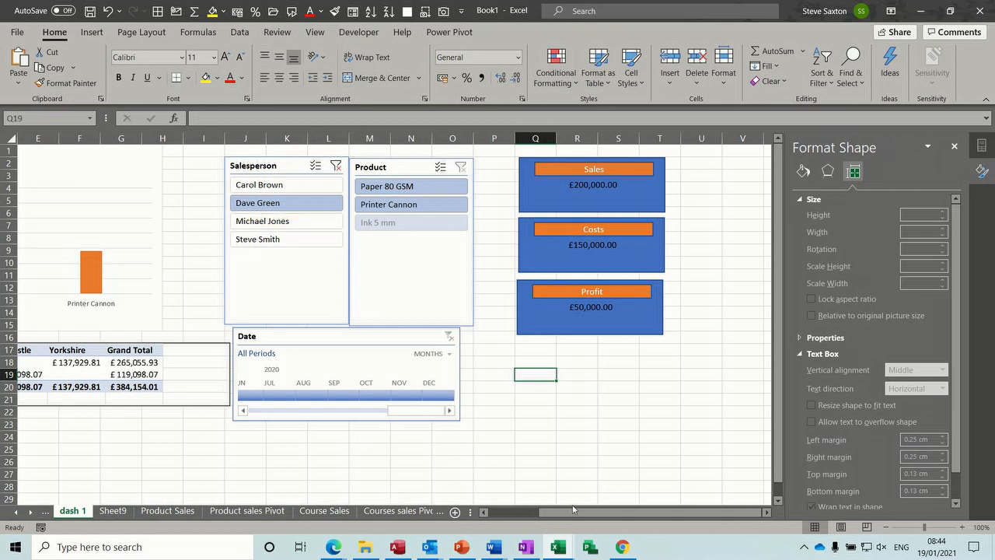
# Filter the dashboard by the first salesperson, switch to the last listed salesperson, and limit the product to Paper 80 GSM.
pyautogui.moveTo(578, 516); pyautogui.dragTo(521, 518)
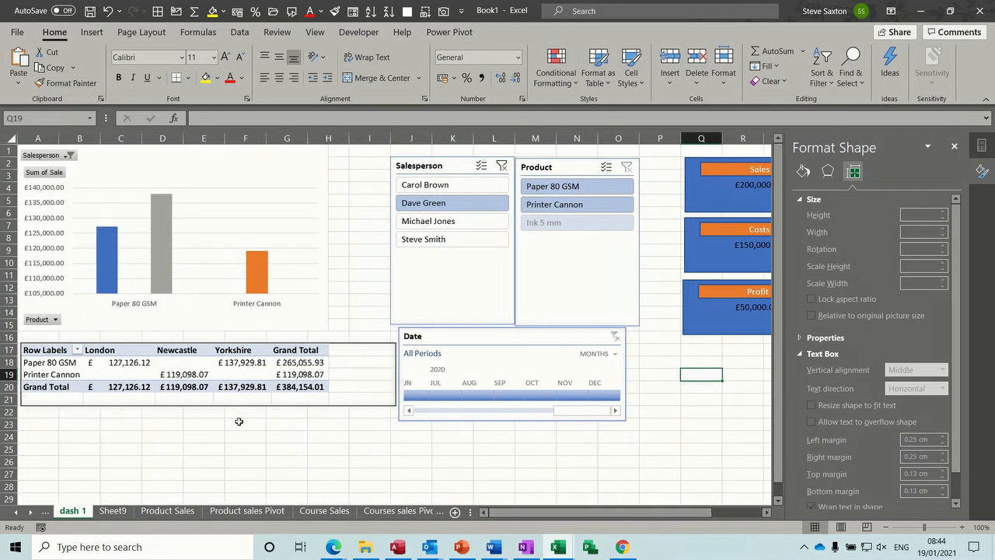
pyautogui.click(77, 426)
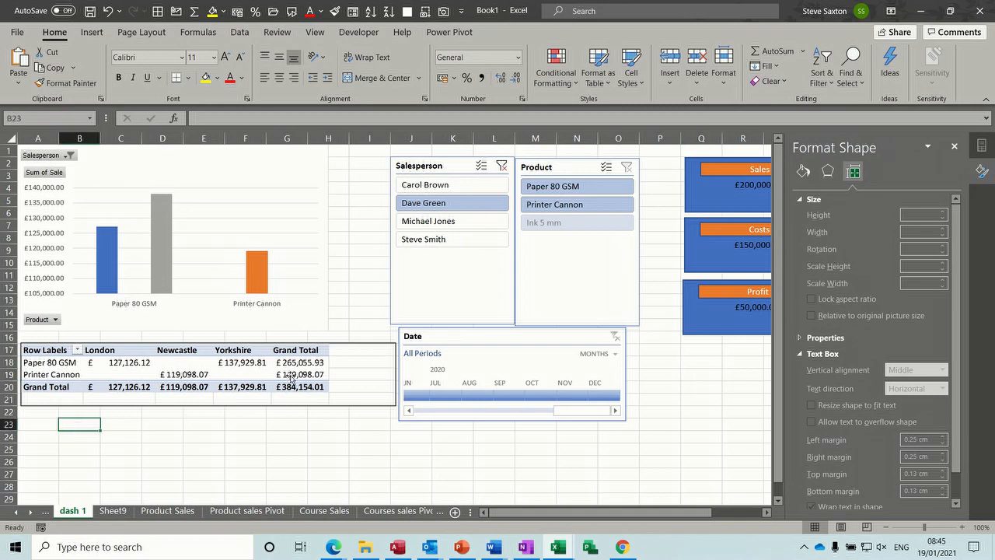
pyautogui.keyDown('ctrl'); pyautogui.click(437, 185); pyautogui.keyUp('ctrl')
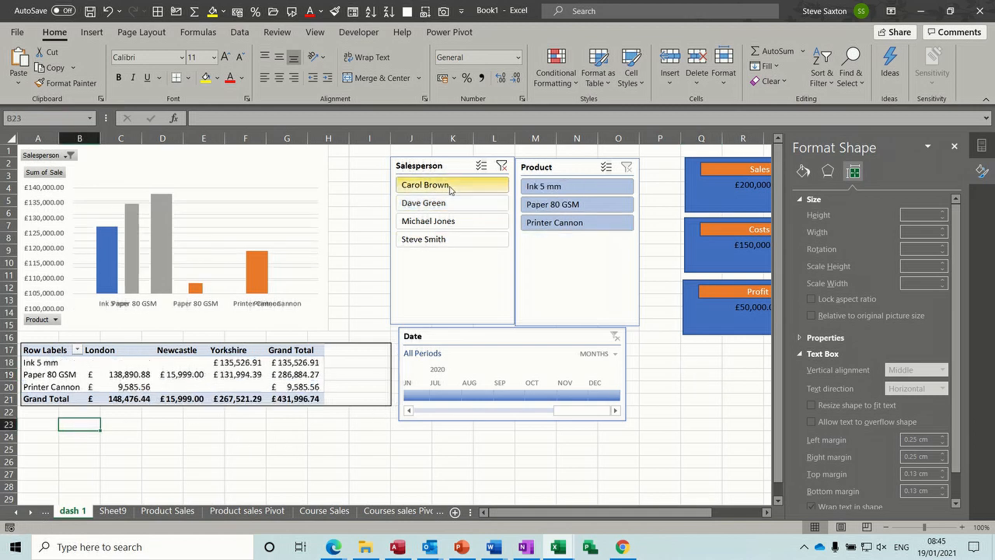
pyautogui.click(436, 241)
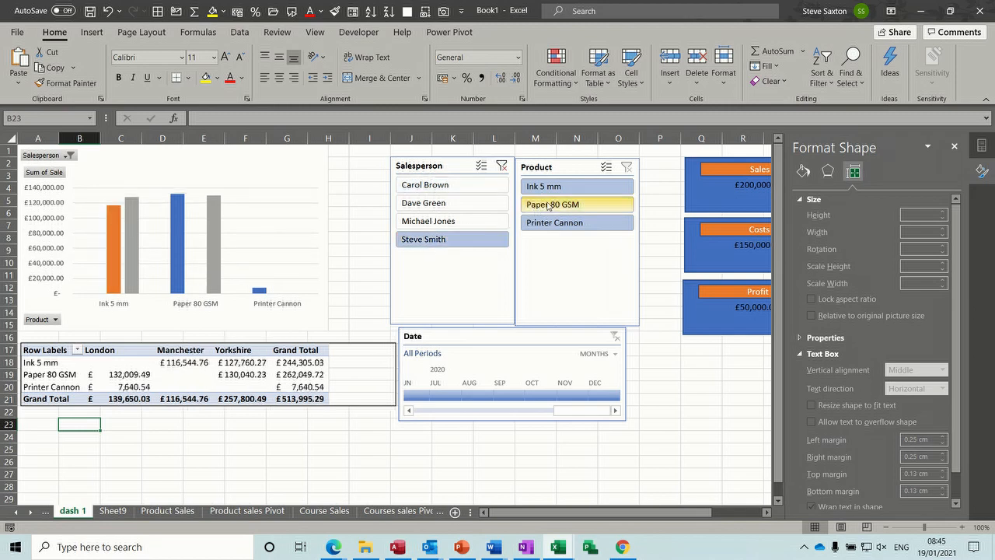
pyautogui.click(548, 204)
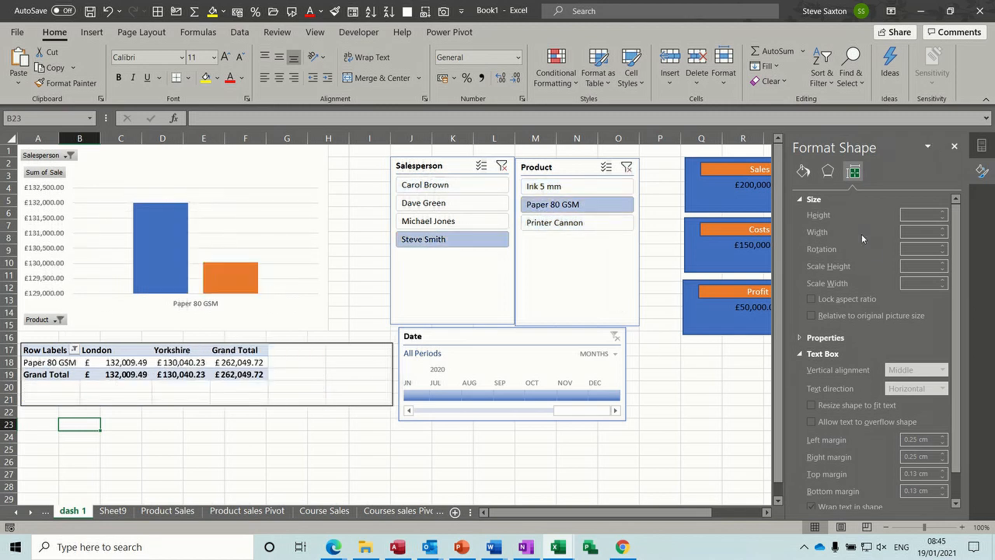
# Draw a blue rectangle about 2.37 cm high and 5.99 cm wide below the Profit group.
pyautogui.moveTo(670, 512); pyautogui.dragTo(720, 513)
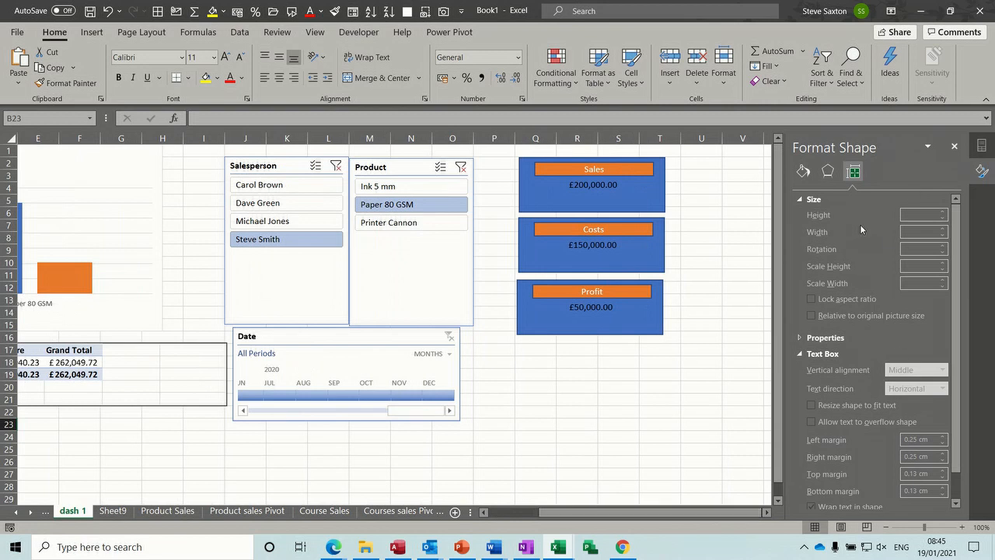
pyautogui.click(533, 364)
pyautogui.click(92, 33)
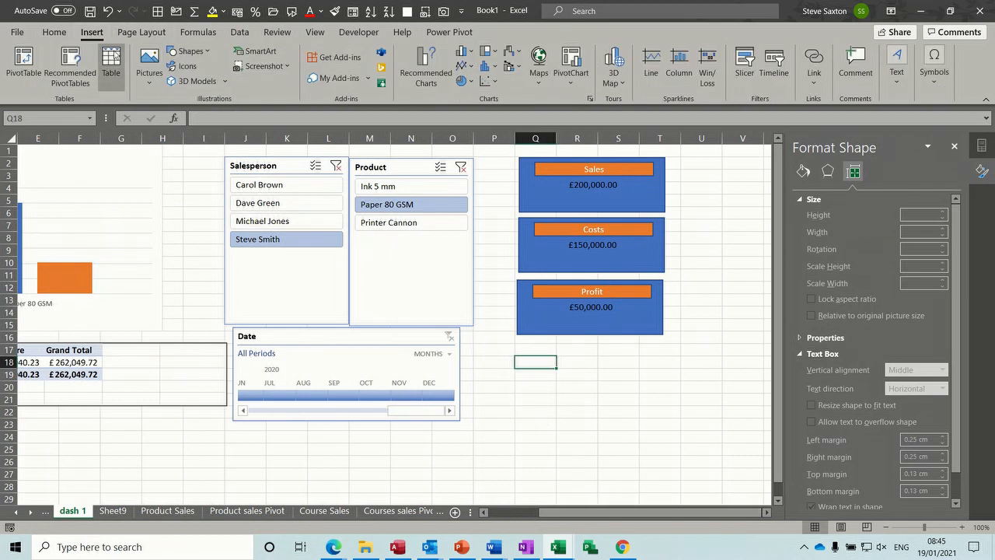
pyautogui.click(210, 55)
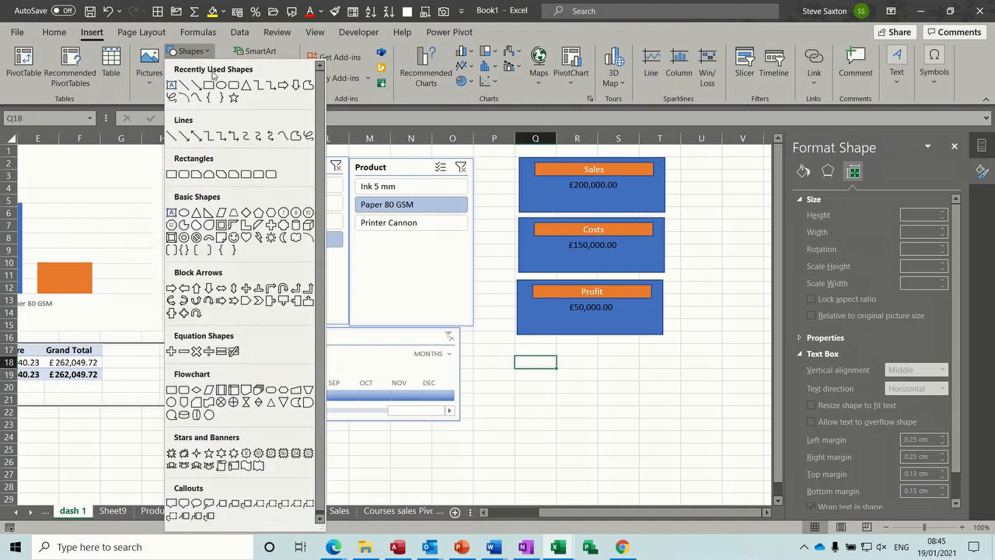
pyautogui.click(209, 84)
pyautogui.moveTo(513, 352); pyautogui.dragTo(659, 411)
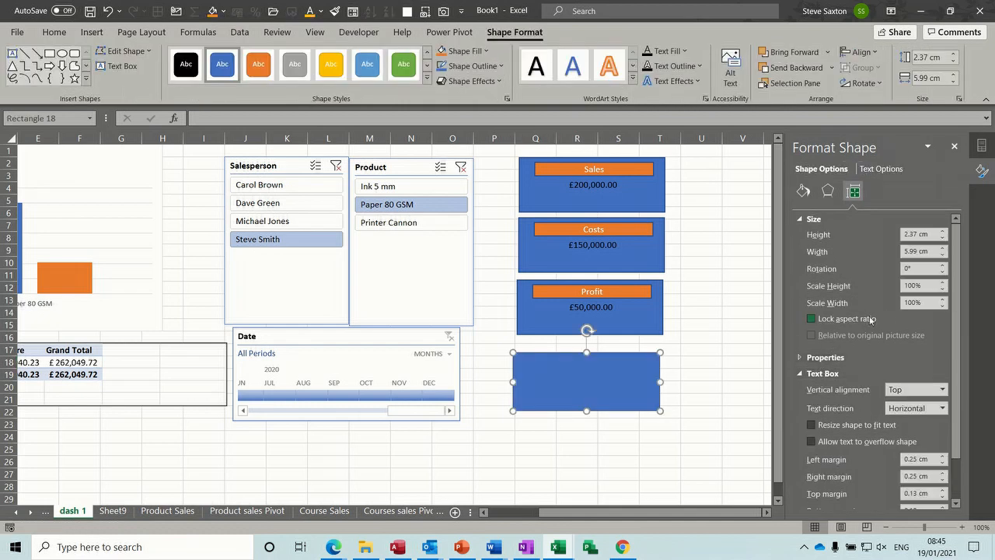
# Set the new rectangle's text box to three columns with 0 cm spacing.
pyautogui.scroll(-3, 956, 265)
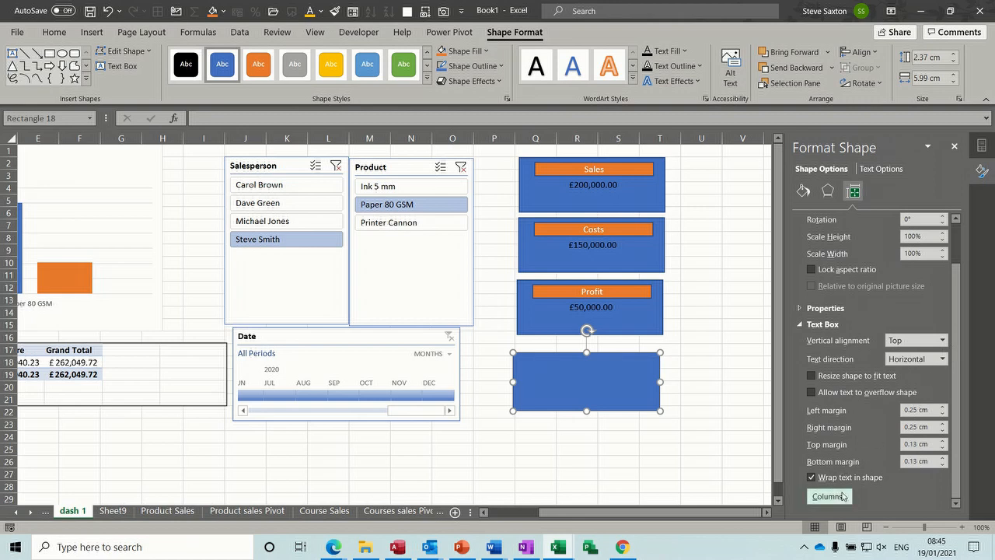
pyautogui.click(829, 496)
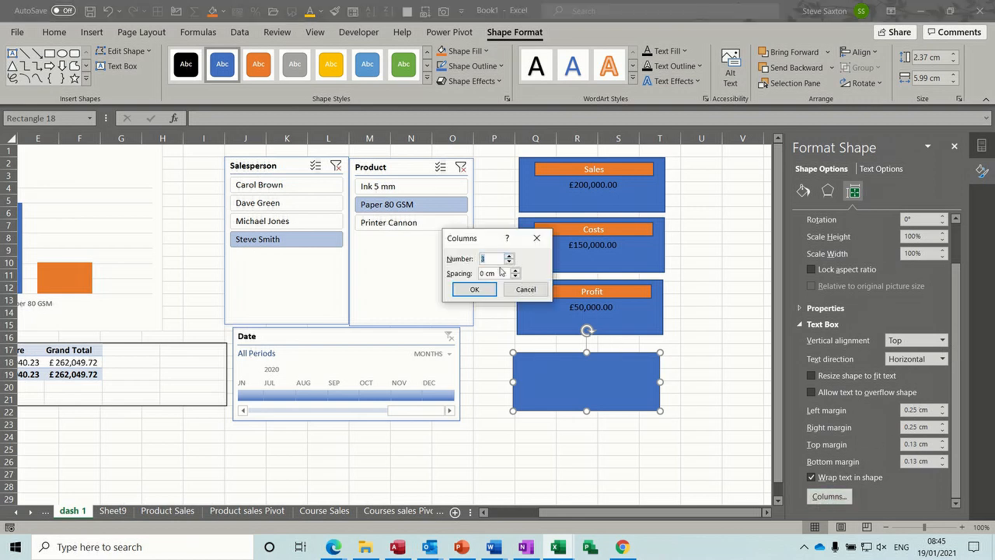
pyautogui.click(473, 289)
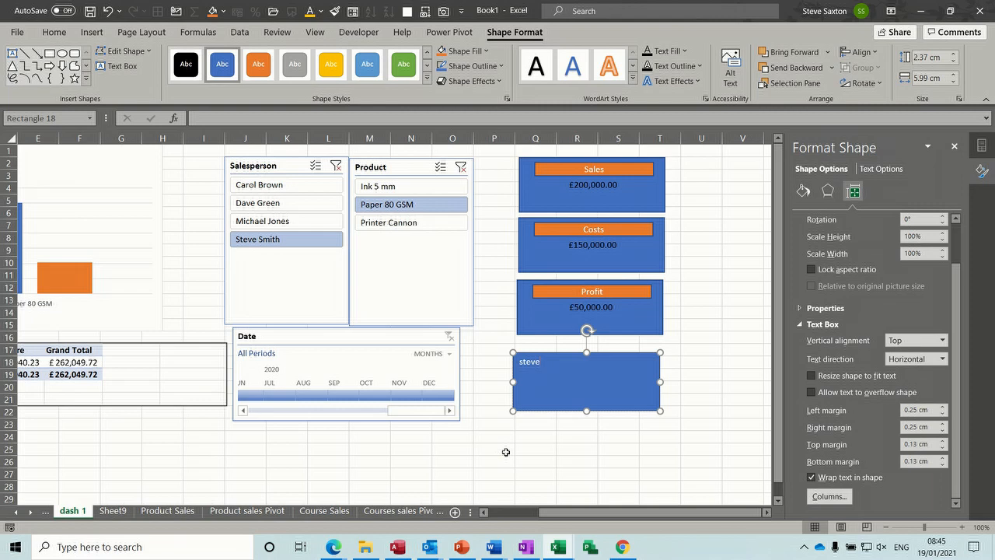
# Fill the rectangle's three columns with a repeated sample first name, two entries per column, and move it up closer to the Profit group.
pyautogui.press('Return')
pyautogui.press('Return')
pyautogui.write('steve steve steve steve steve steve')
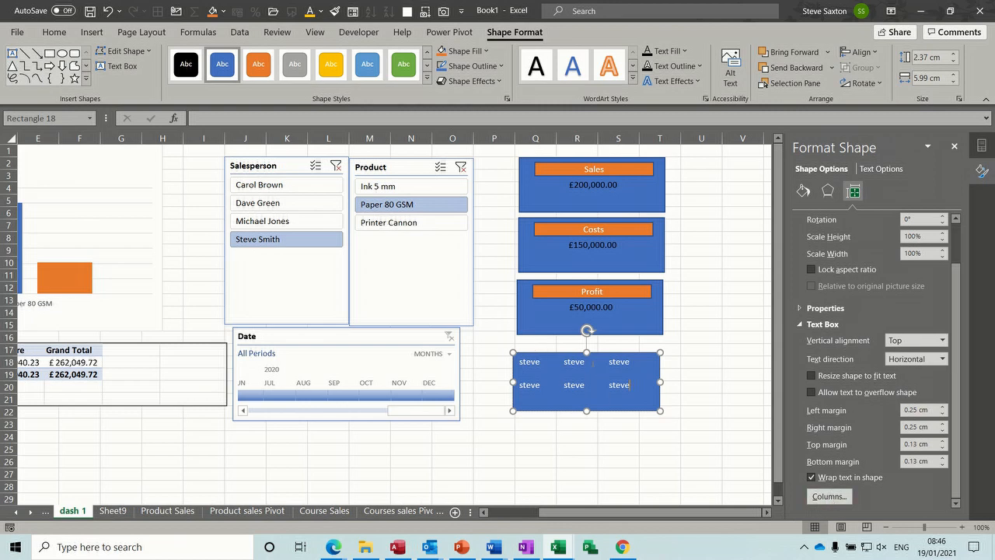
pyautogui.moveTo(620, 352); pyautogui.dragTo(622, 345)
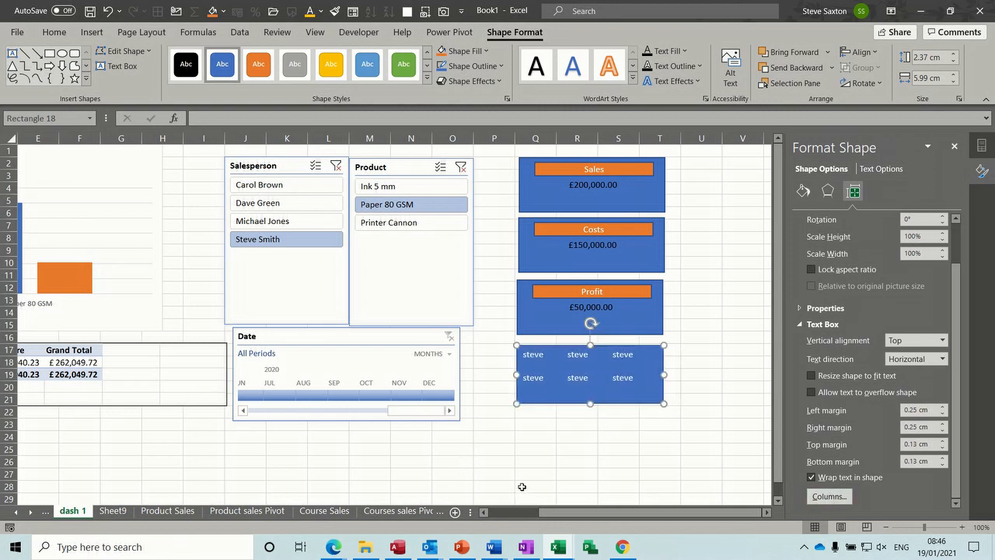
# Nudge the linked PivotTable picture slightly to the right beneath the chart.
pyautogui.moveTo(557, 510); pyautogui.dragTo(492, 520)
pyautogui.click(311, 392)
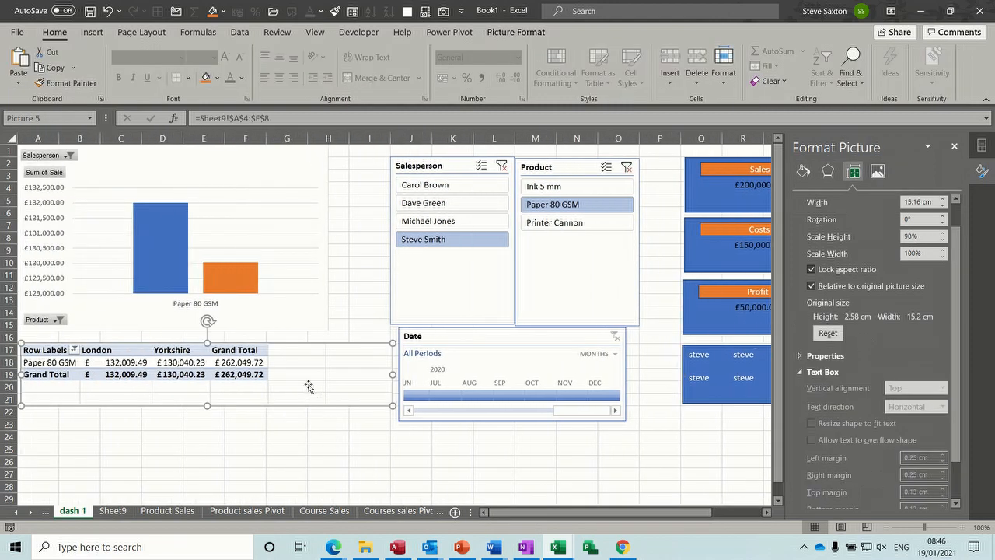
pyautogui.moveTo(300, 358)
pyautogui.mouseDown()
pyautogui.moveTo(300, 391)
pyautogui.moveTo(304, 359)
pyautogui.mouseUp()
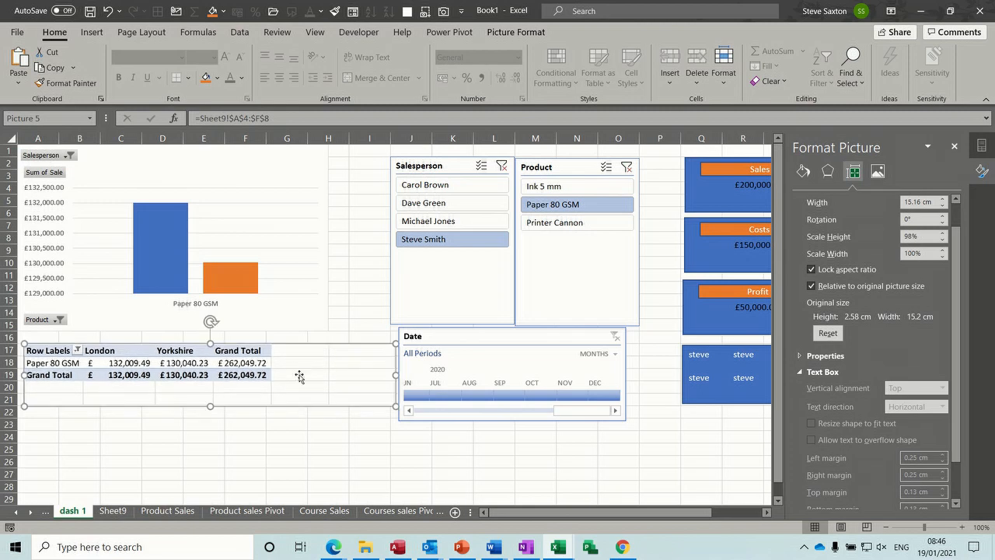